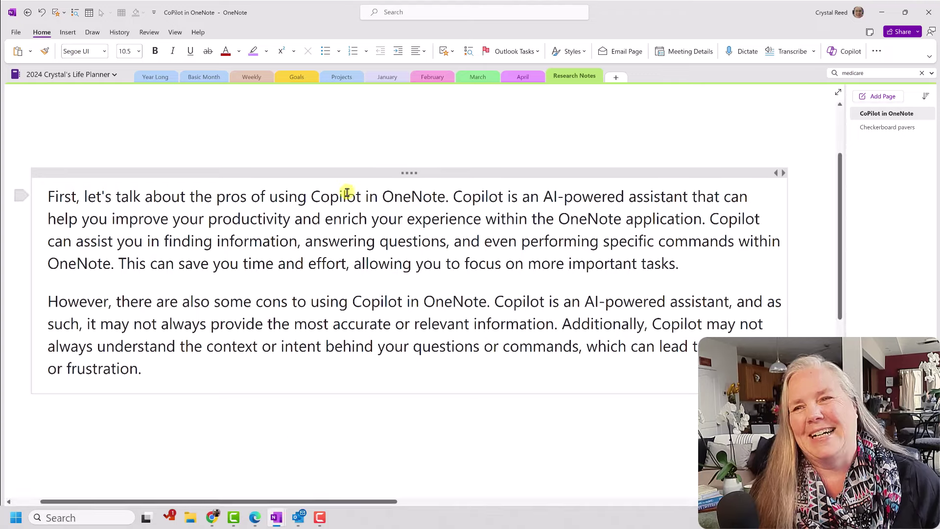
- Cut both pros-and-cons paragraphs from the page, leaving it blank
click(385, 172)
right_click(385, 173)
click(409, 196)
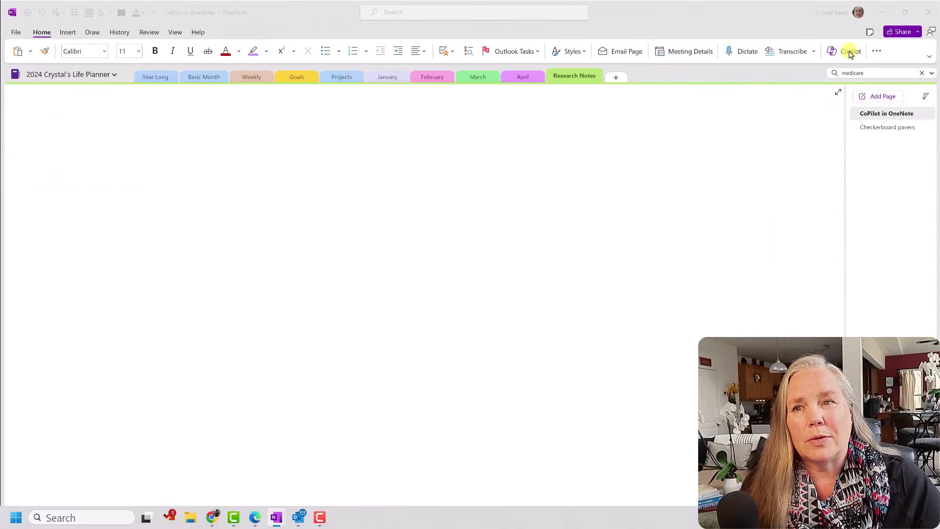
- View the right-click options on the empty page, then dismiss them
right_click(474, 213)
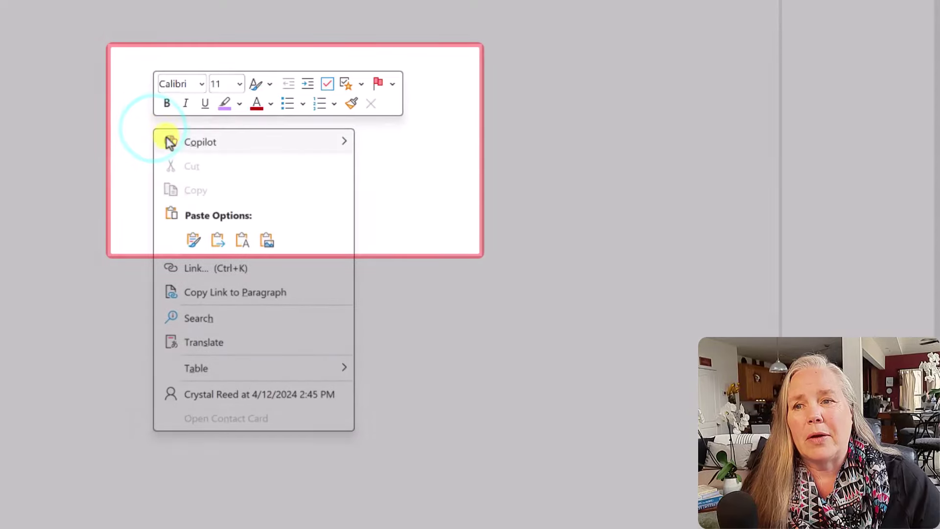
mouse_move(210, 154)
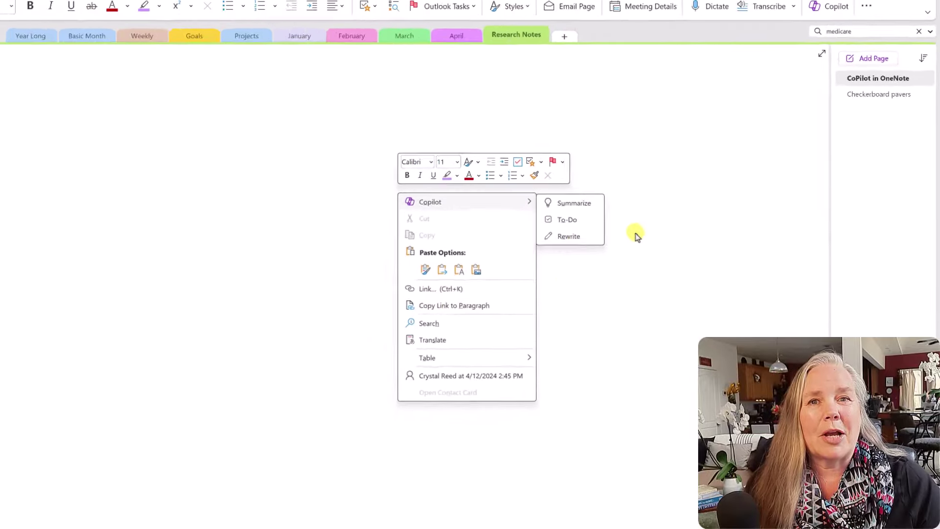
click(637, 150)
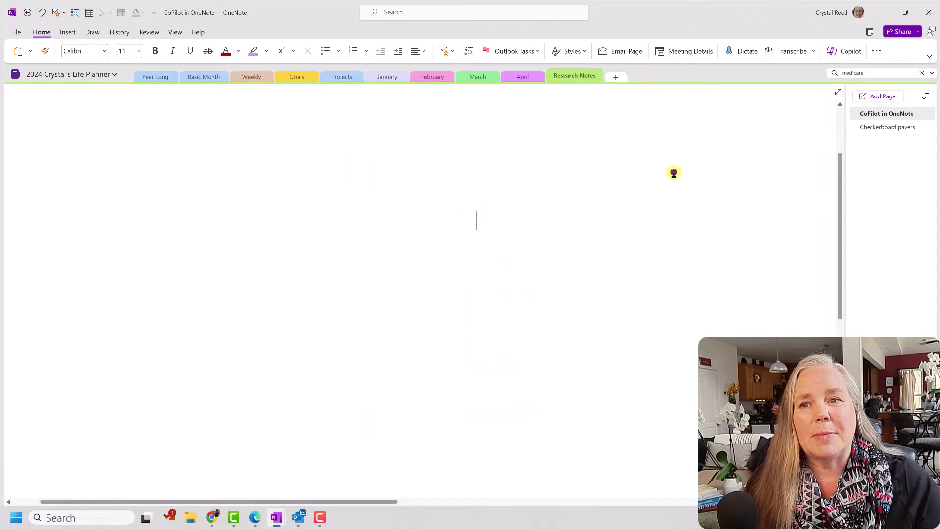
- Open the Copilot pane and list the Create prompts, like 'Help me plan' and 'Give me ideas'
click(841, 51)
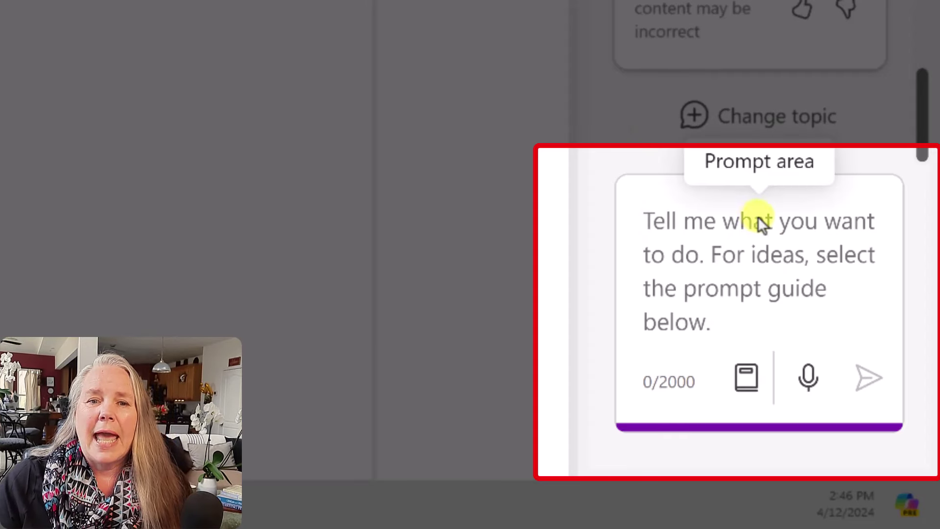
click(923, 127)
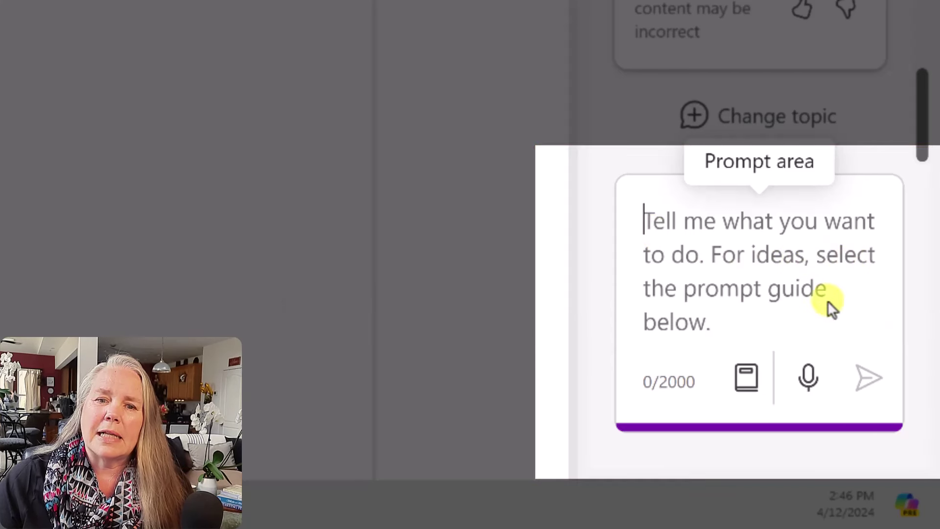
click(746, 387)
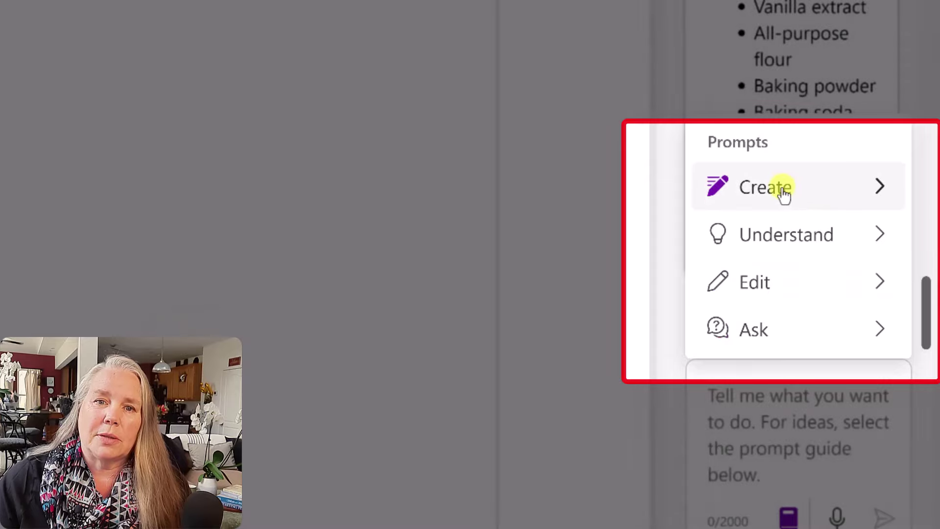
click(780, 192)
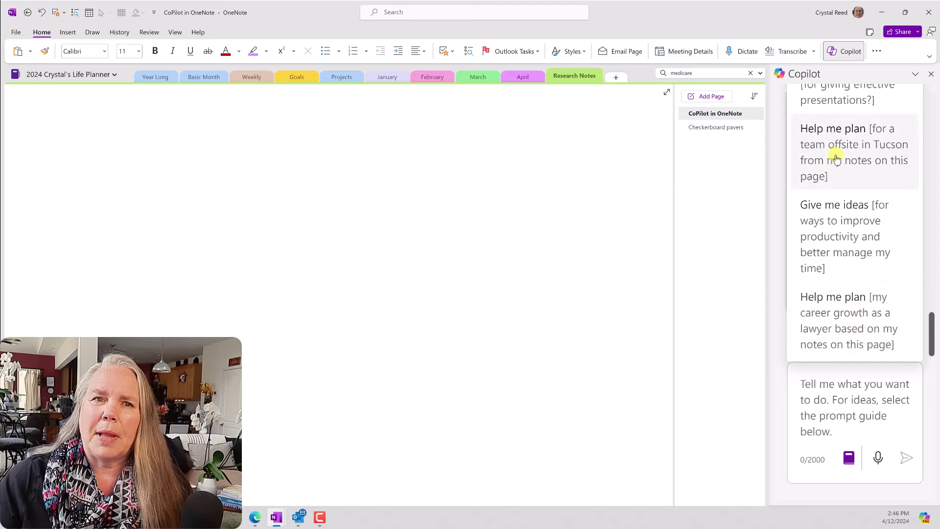
click(932, 316)
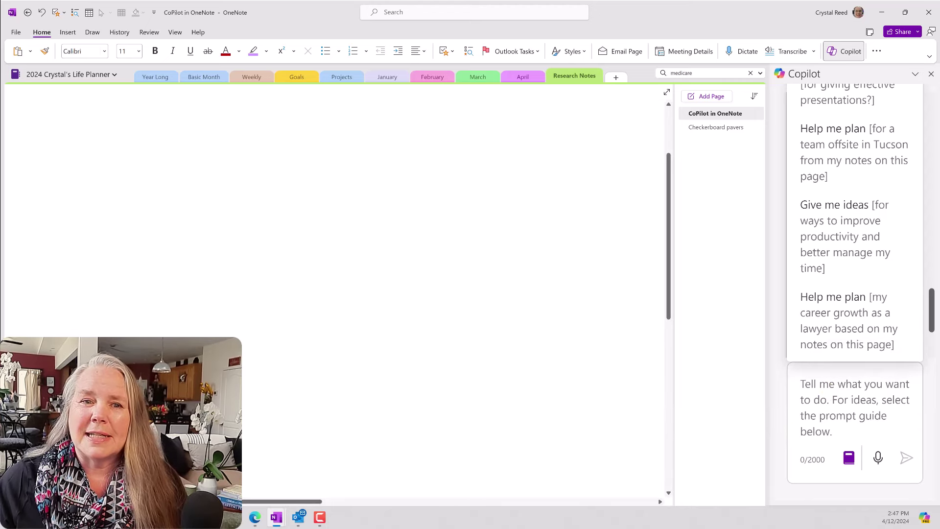
- Type a Copilot request for a graduation party plan covering food, decorations and a shopping list
click(805, 383)
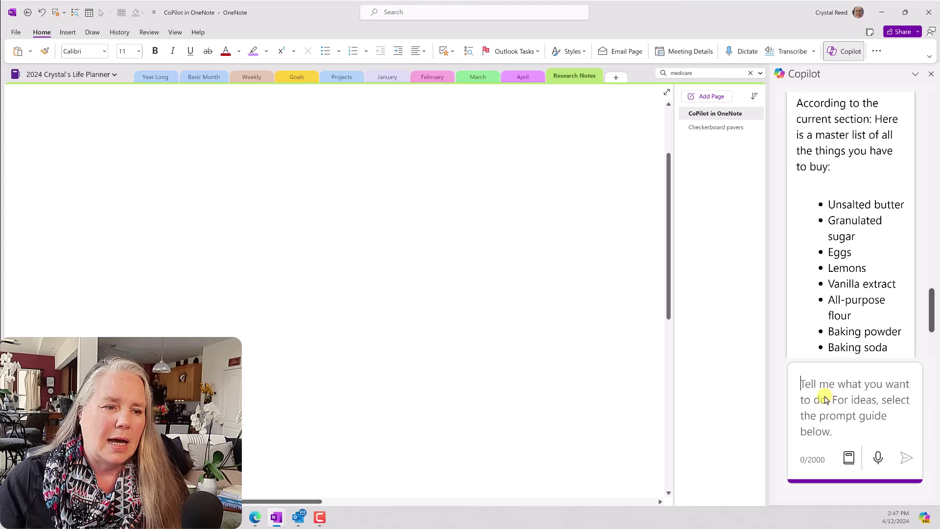
text(Draft a a)
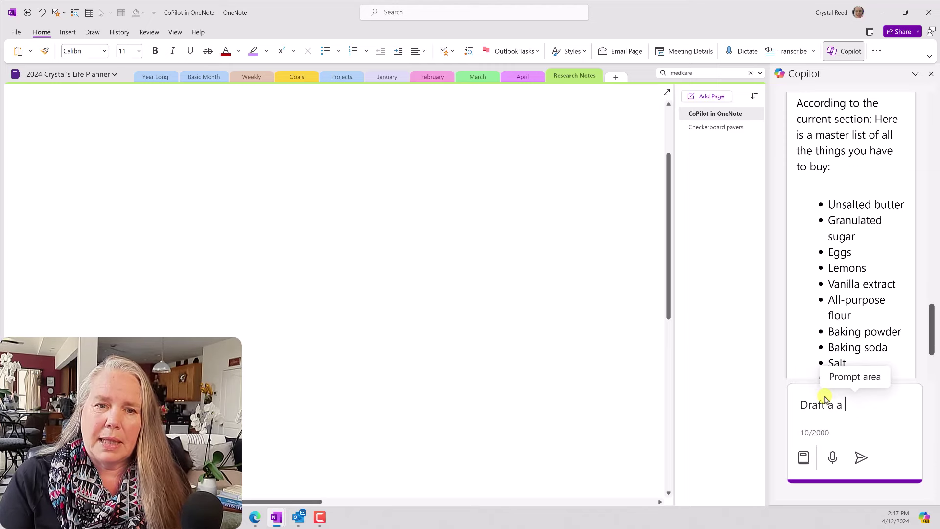
key(BackSpace)
key(BackSpace)
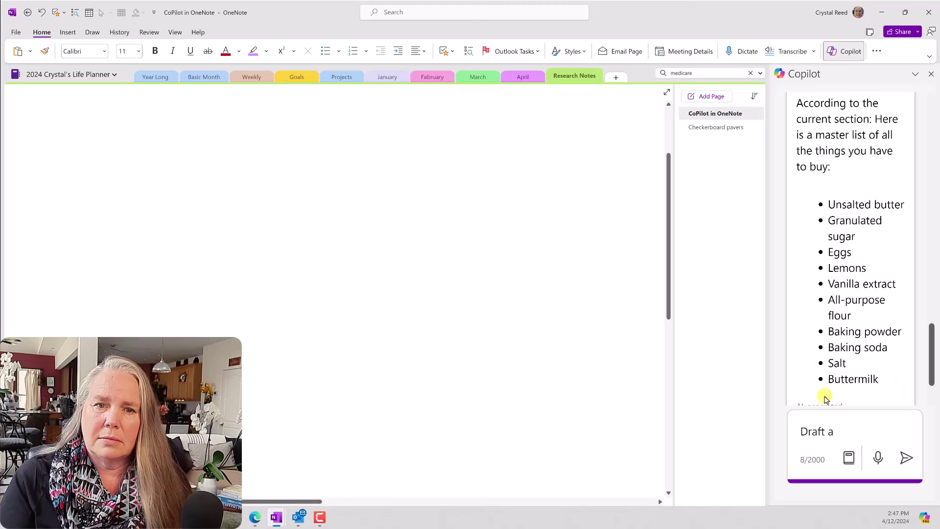
text(plan fo)
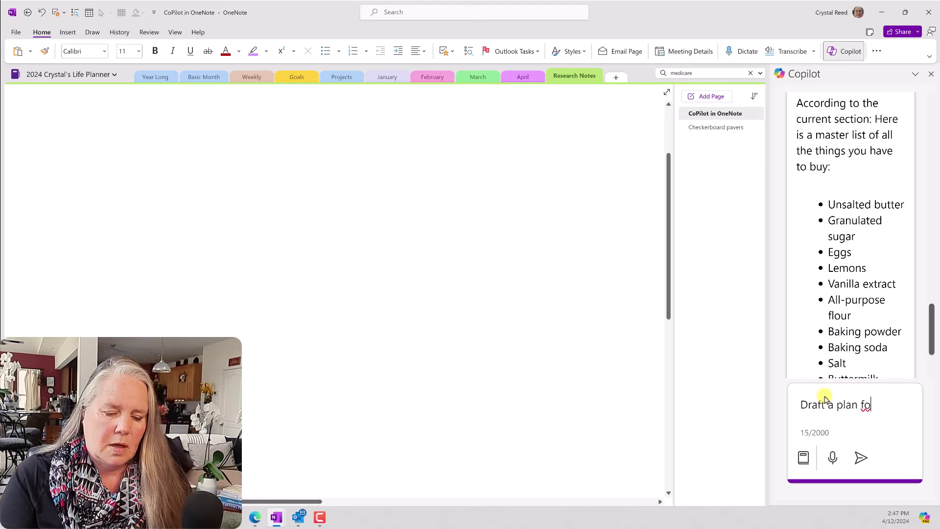
text(r a grad)
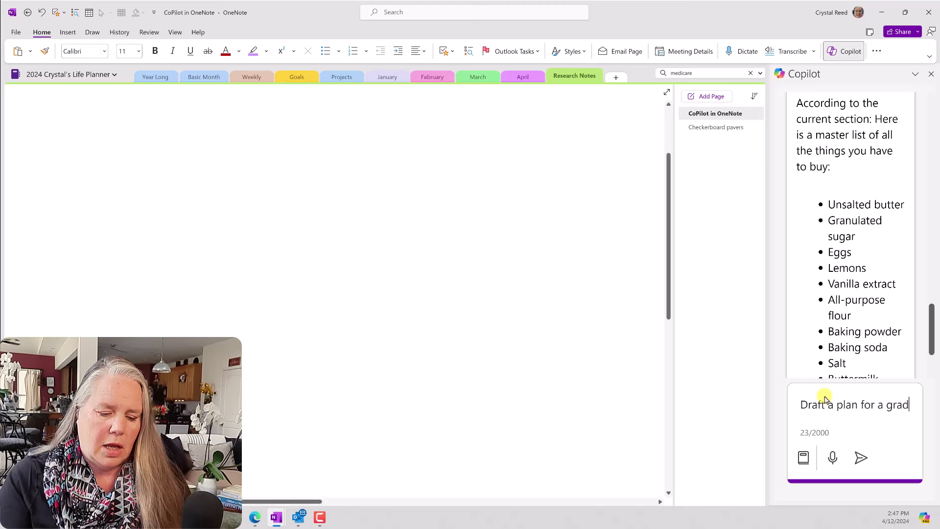
text(uation part)
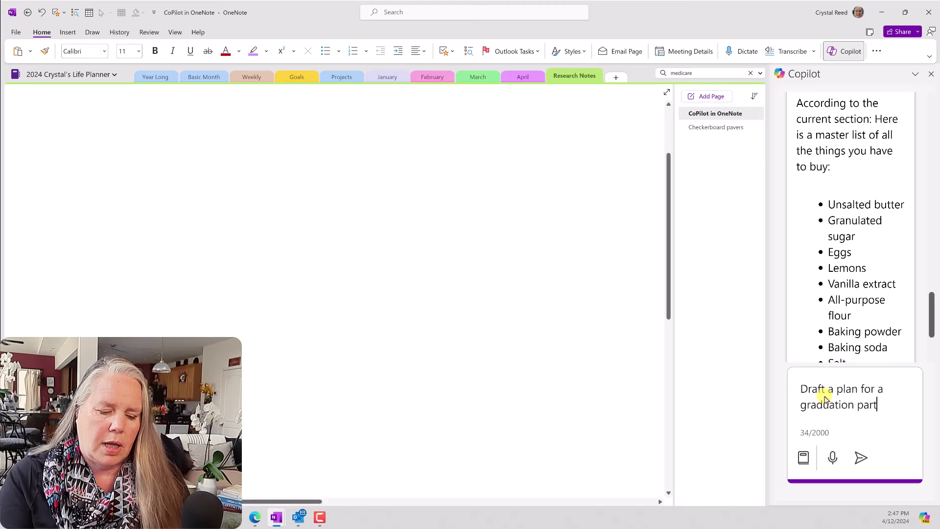
text(y for Nick)
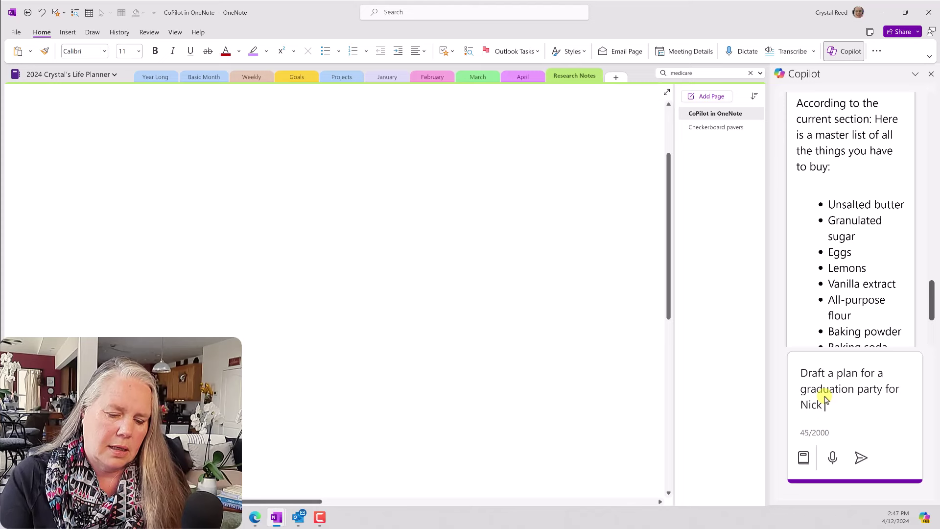
text( including food)
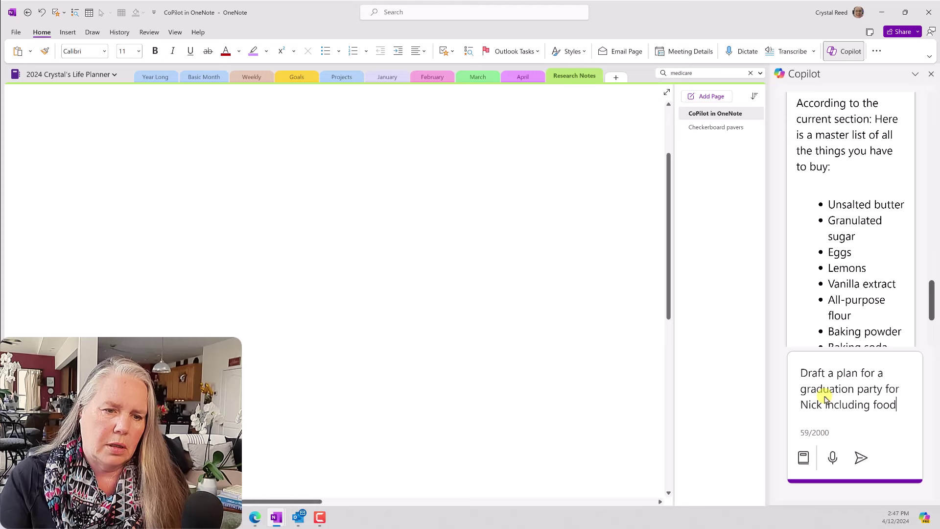
text( and d)
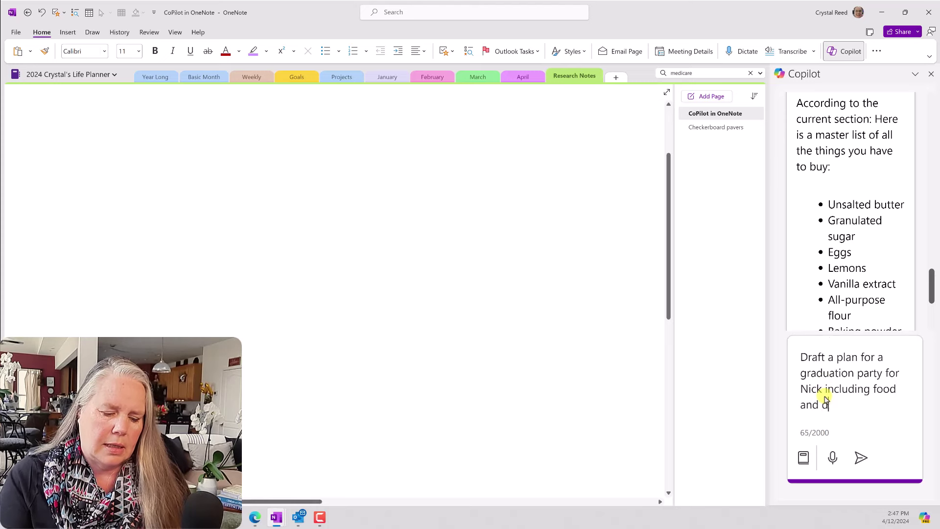
text(ecorations)
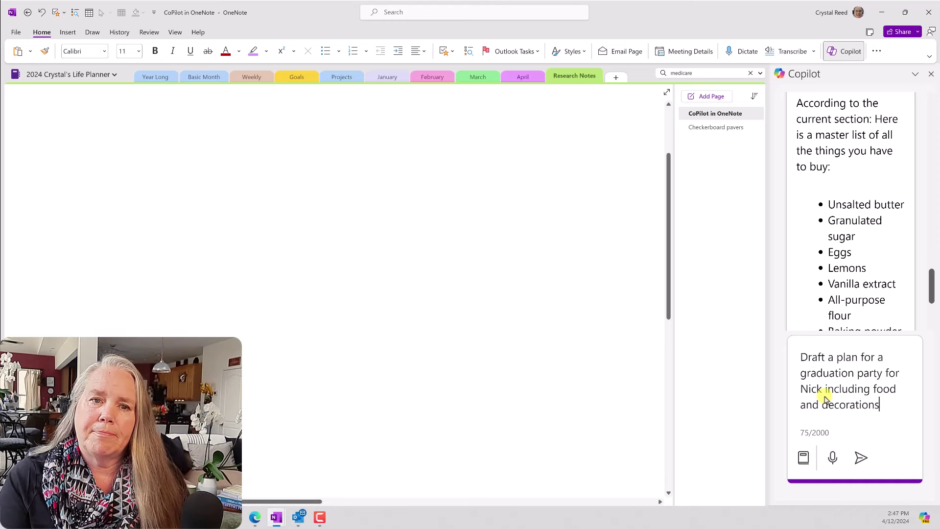
text( aldo)
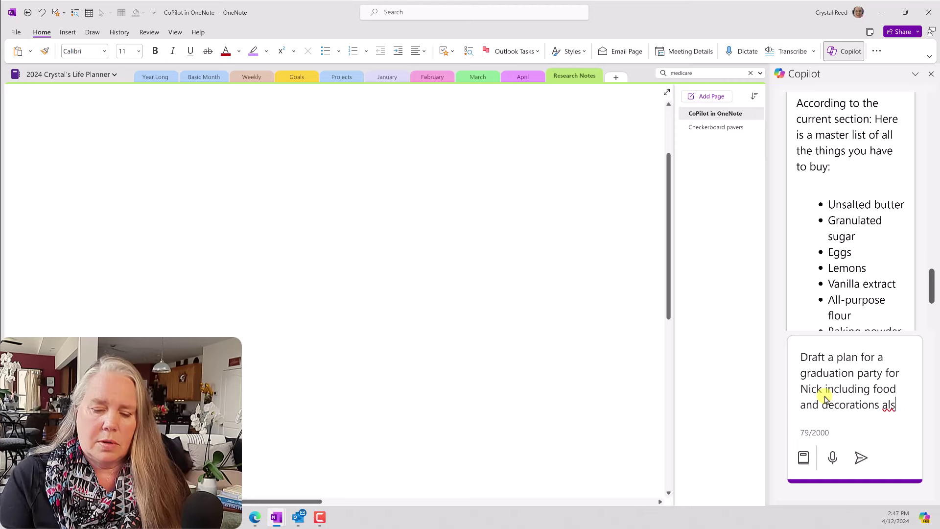
text( include )
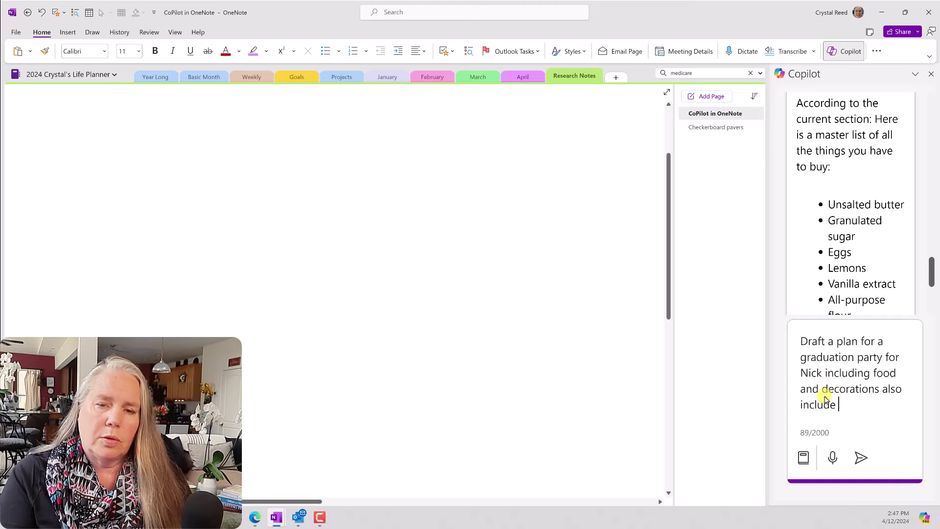
text(a shopp)
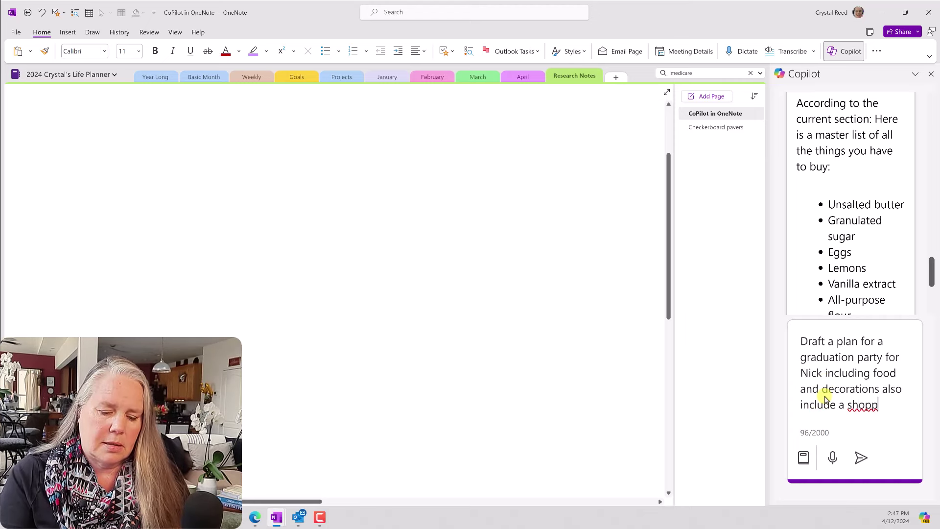
text(ing list fo)
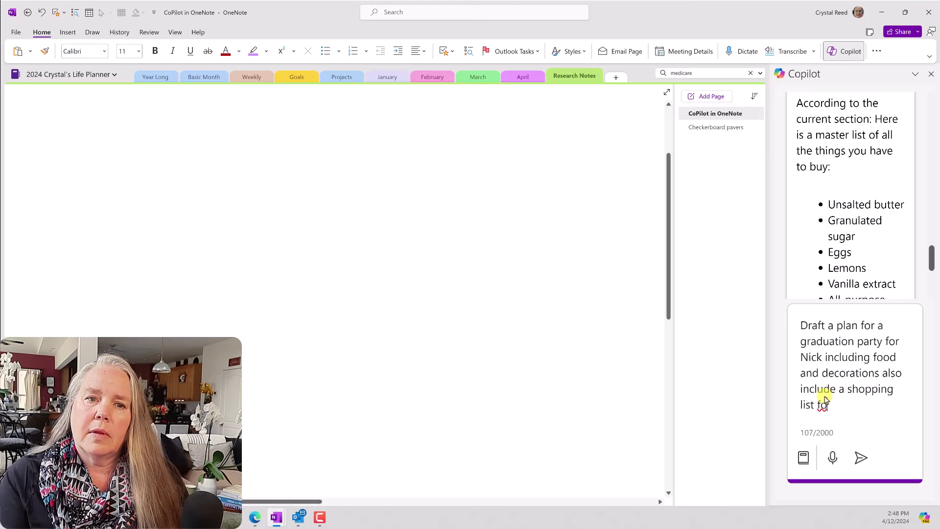
text(r m)
text(eeded items.)
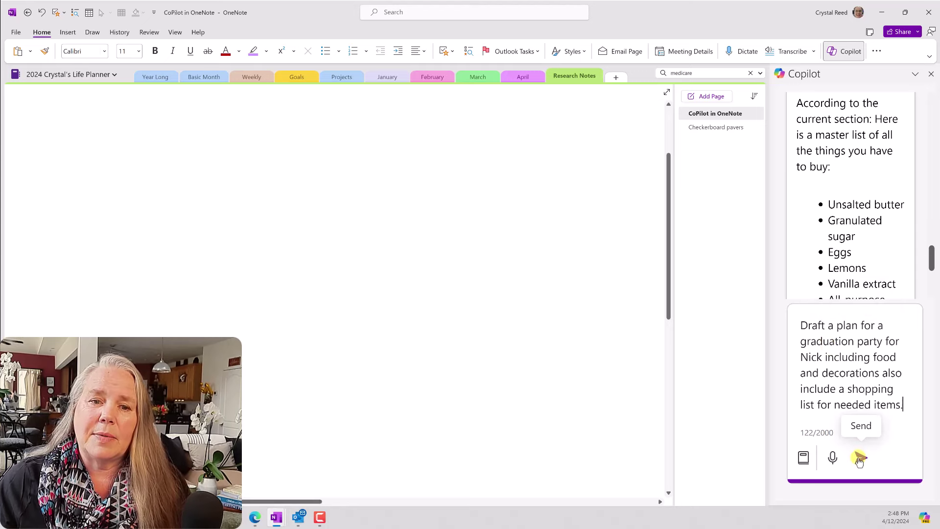
- Submit the graduation party request and review Copilot's finished plan
click(860, 459)
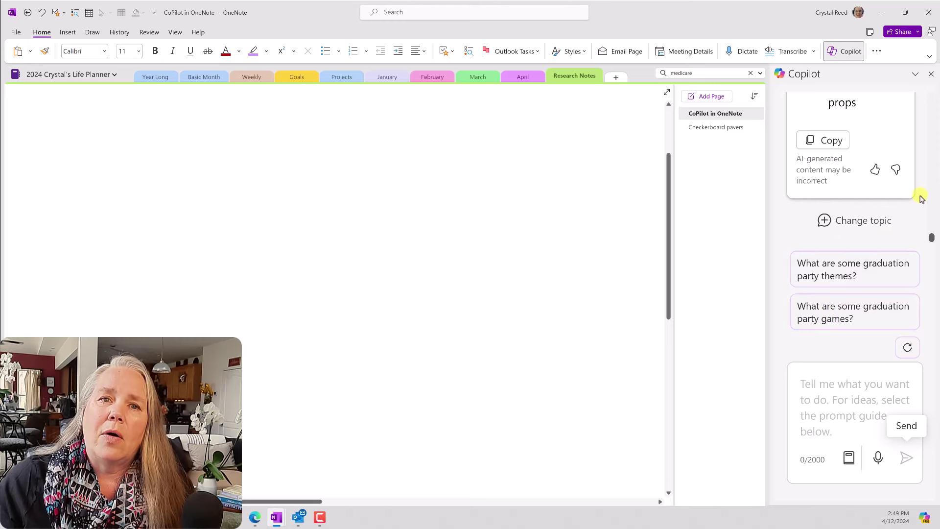
scroll(921, 199, up, 5)
scroll(920, 198, up, 3)
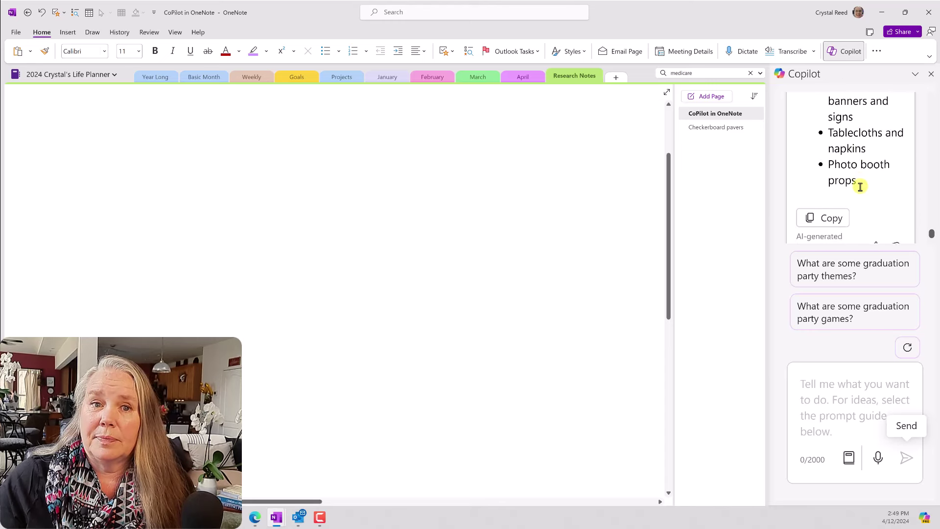
- Copy Copilot's graduation party plan and paste it onto the blank page
click(829, 209)
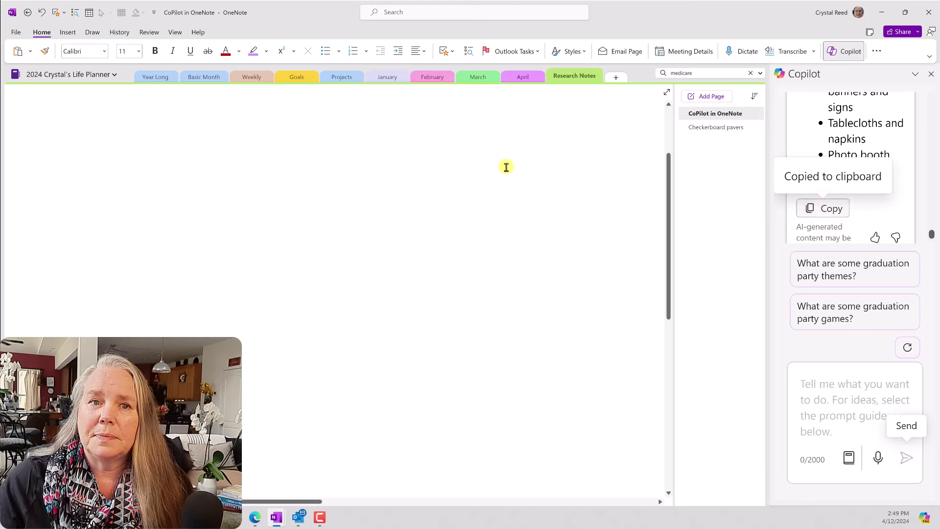
click(153, 216)
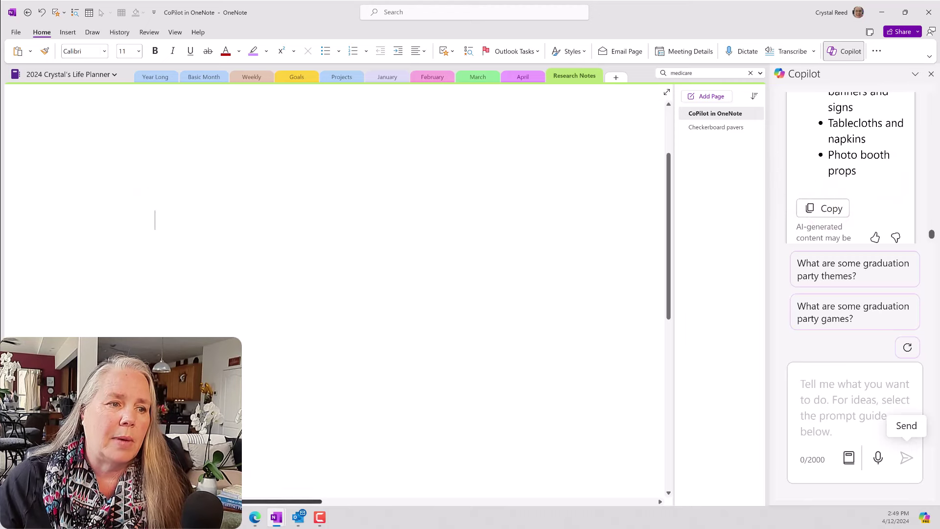
key(ctrl+v)
scroll(357, 202, up, 3)
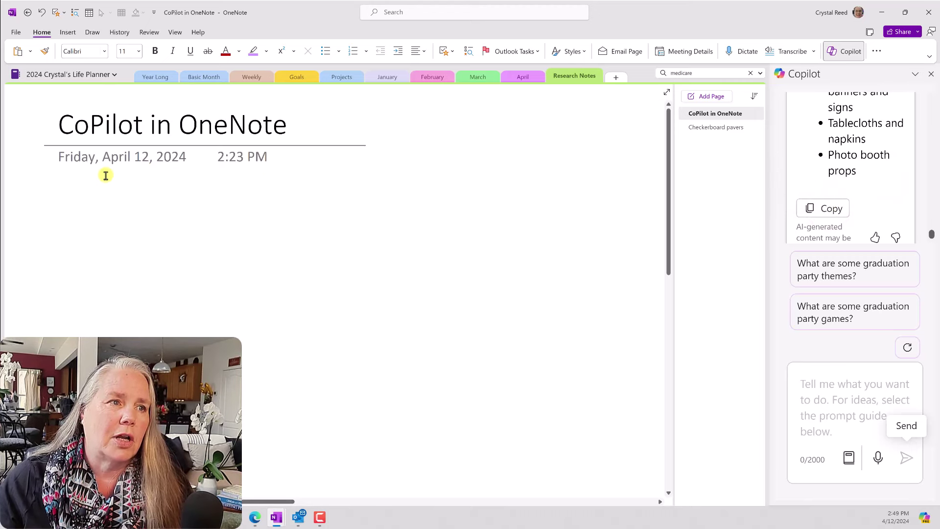
click(62, 229)
right_click(62, 230)
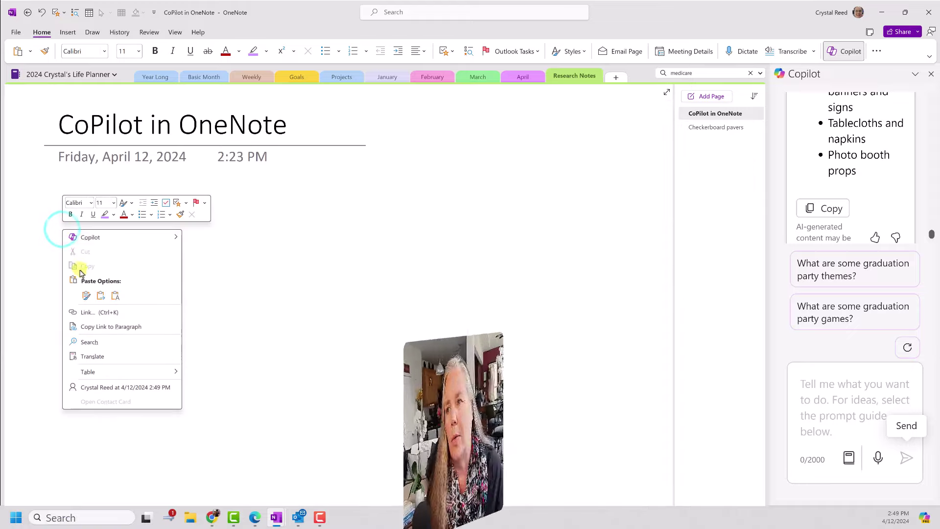
click(84, 291)
- Move the pasted plan's note container up under the page title and review it
scroll(325, 290, up, 10)
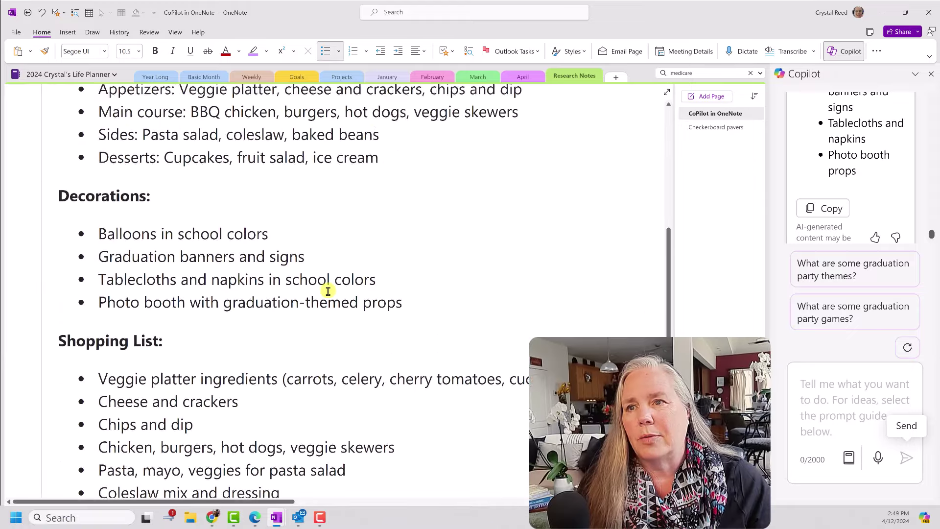
drag(386, 226, 366, 172)
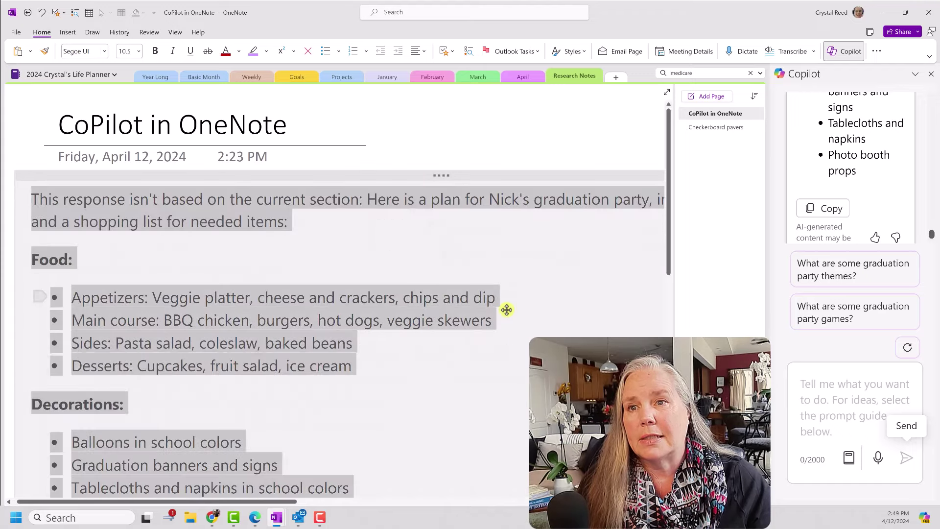
scroll(506, 309, down, 3)
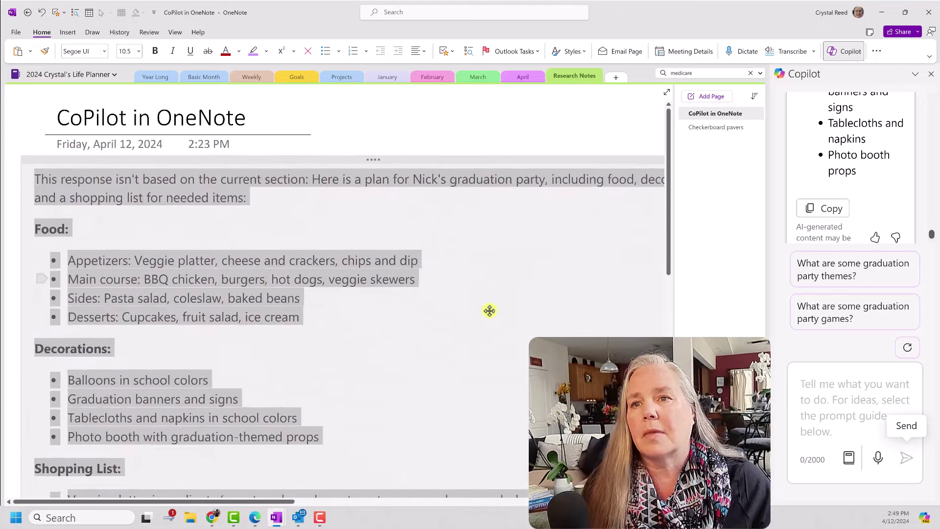
click(445, 260)
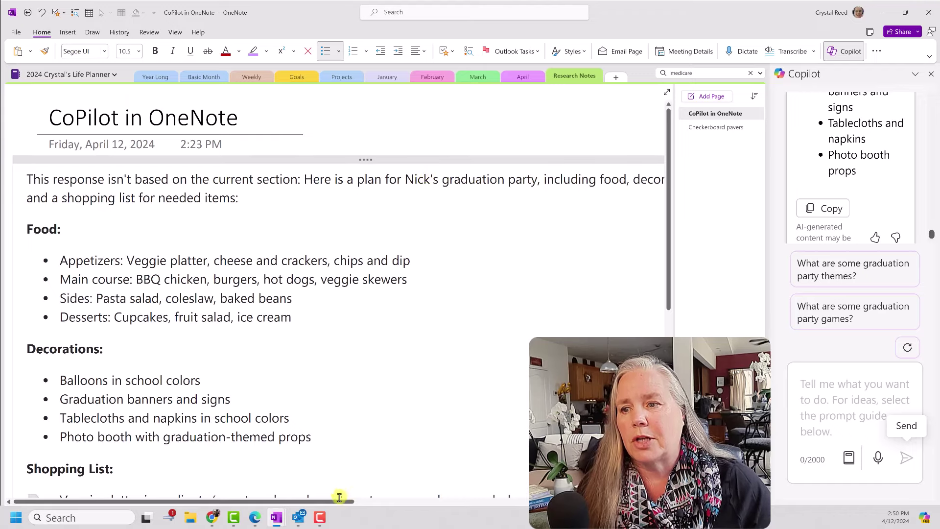
mouse_move(337, 500)
mouse_down()
mouse_move(381, 505)
mouse_move(336, 497)
mouse_up()
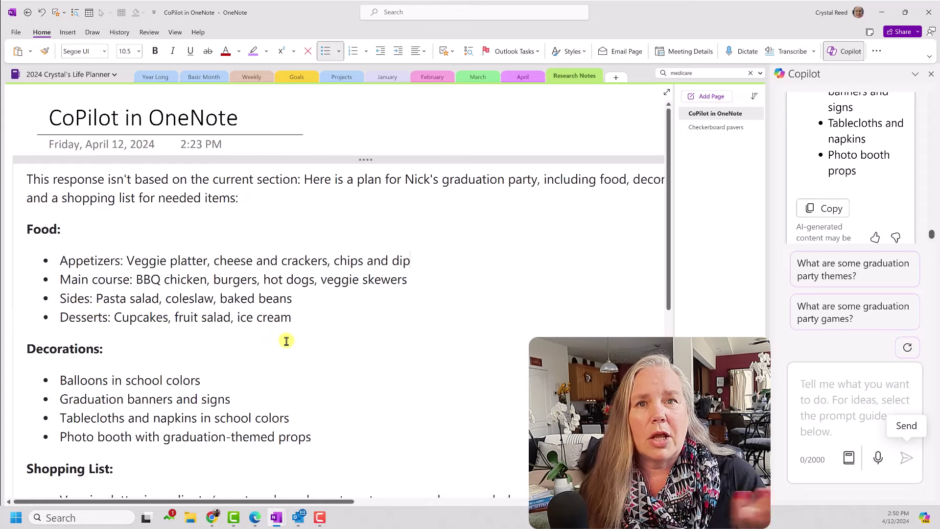
scroll(287, 337, down, 2)
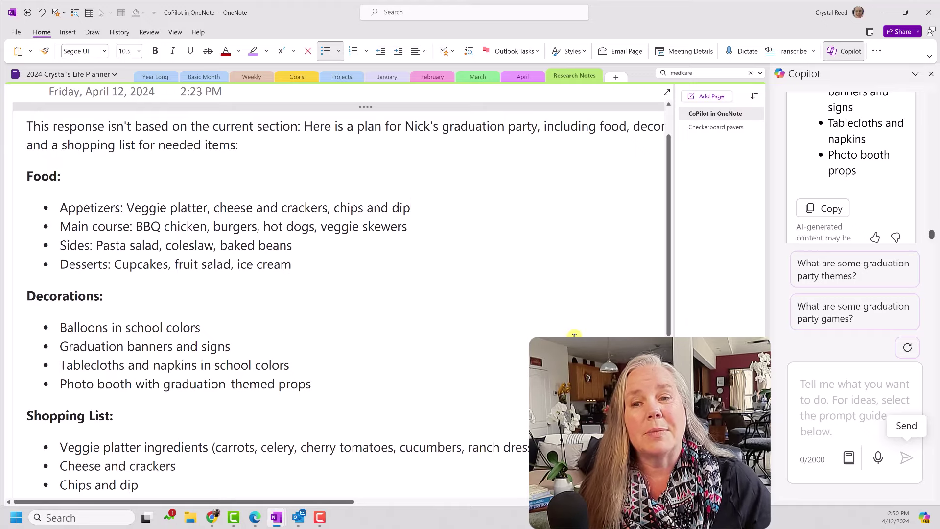
scroll(667, 296, down, 5)
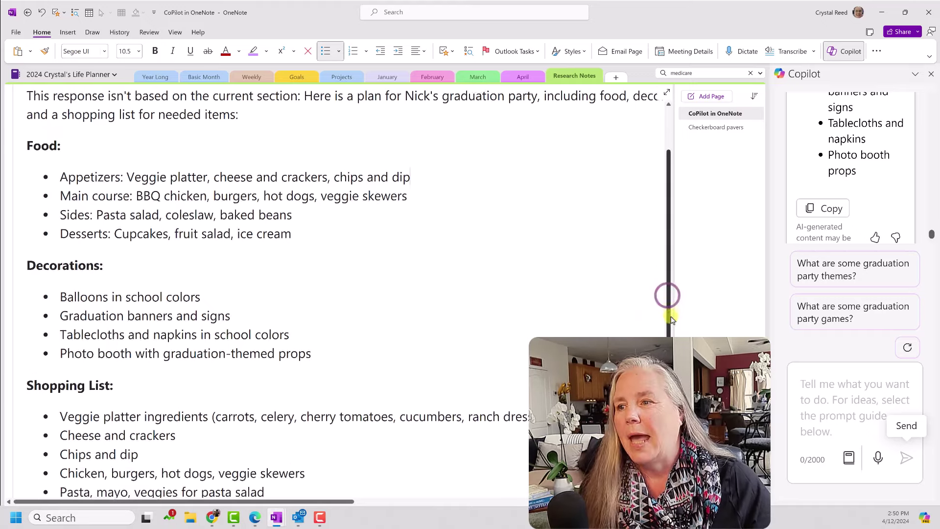
scroll(667, 295, down, 1)
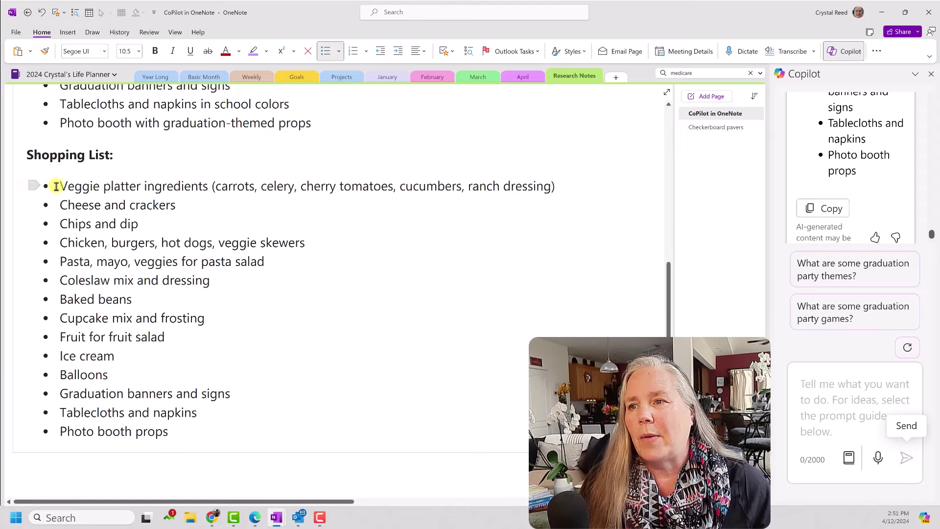
- Apply the To Buy tag to all Shopping List items
drag(57, 186, 210, 427)
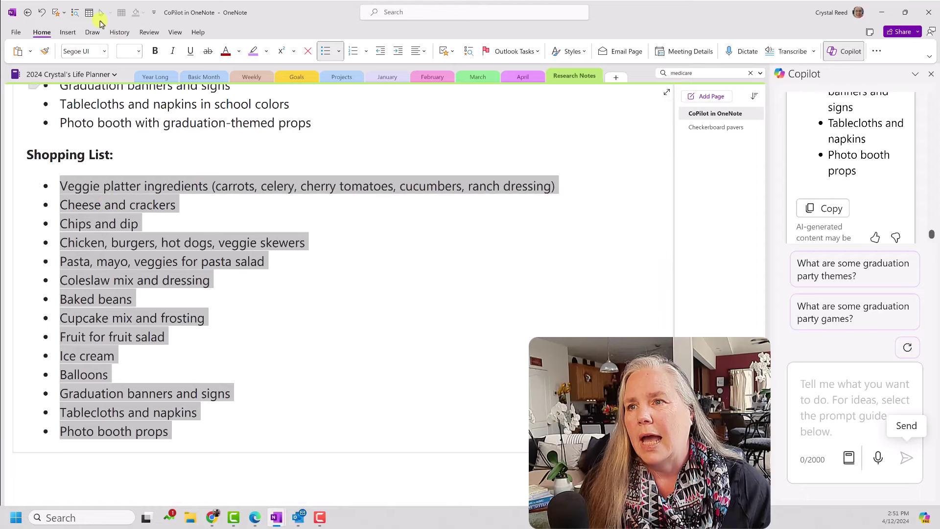
click(65, 14)
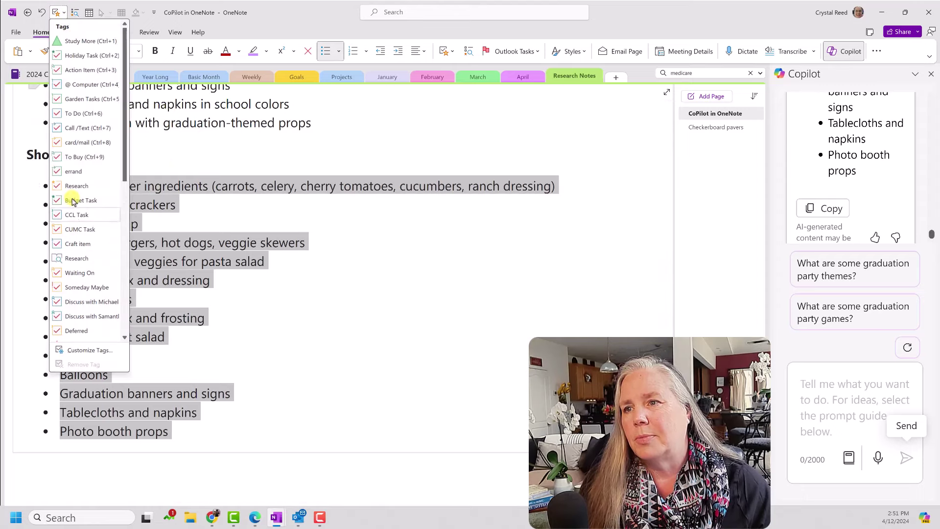
click(69, 157)
click(298, 252)
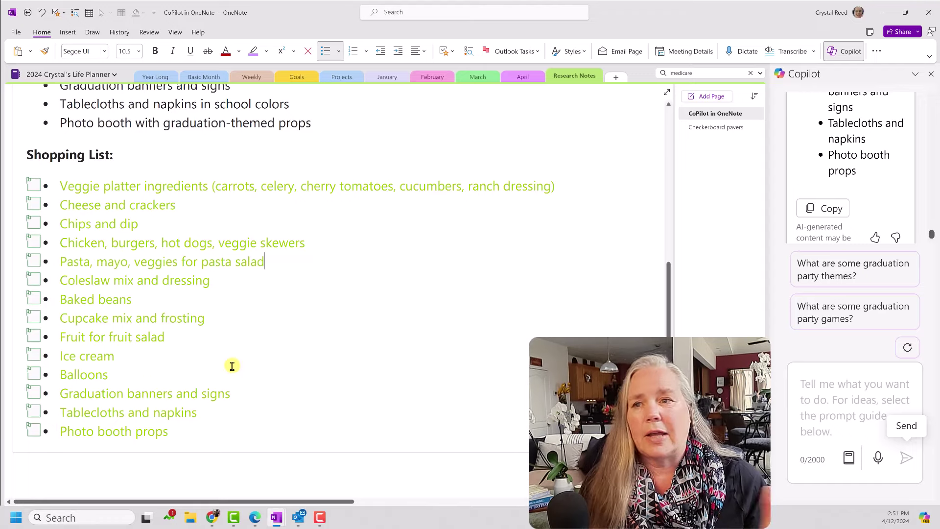
scroll(254, 339, up, 6)
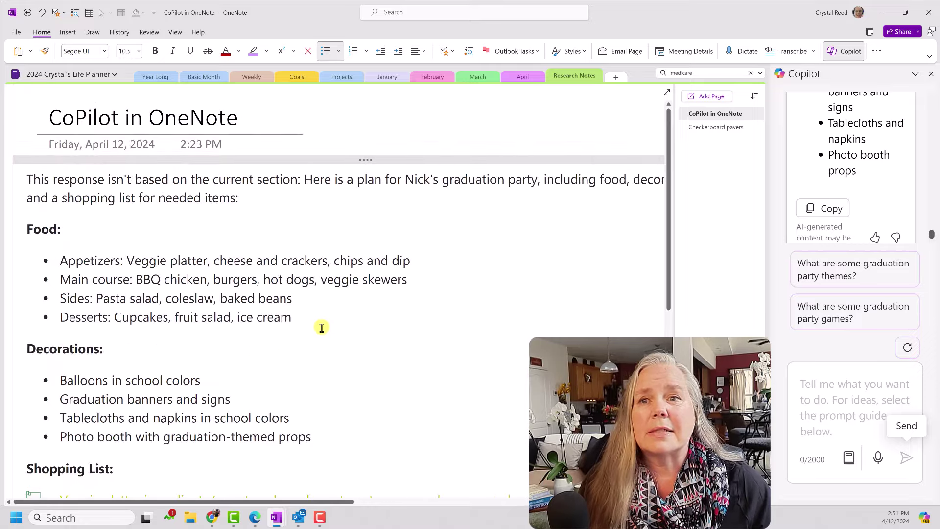
scroll(193, 210, down, 6)
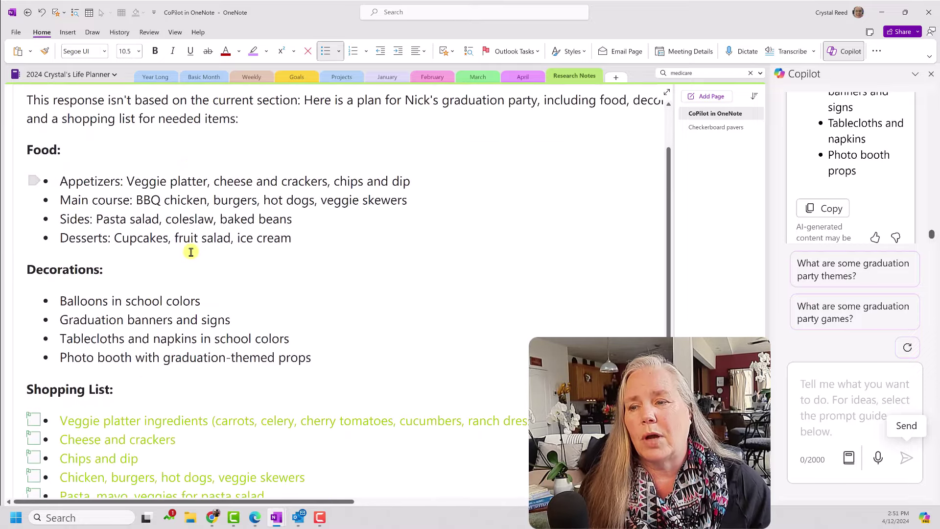
scroll(190, 251, down, 3)
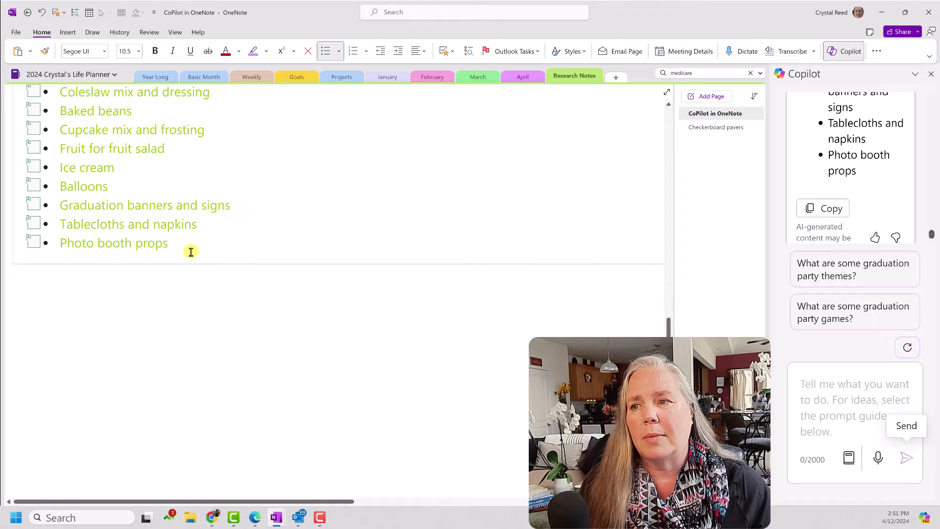
click(30, 307)
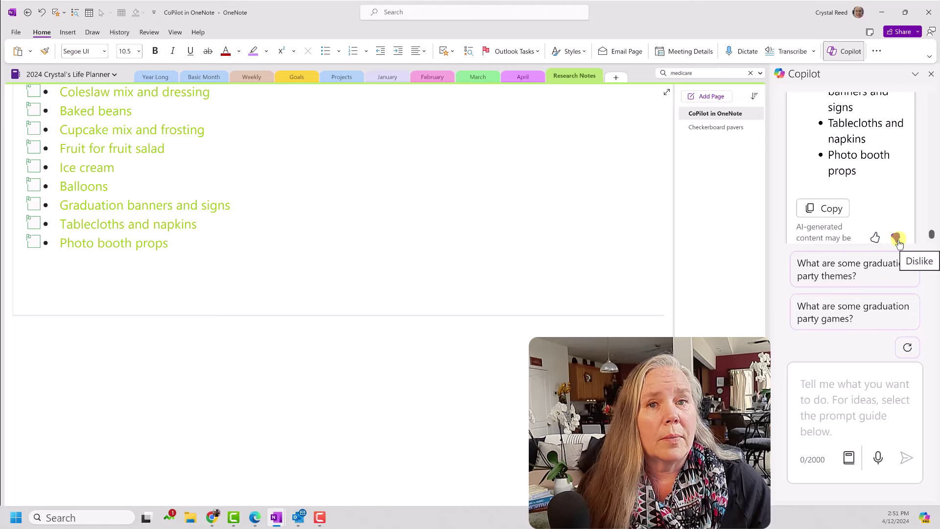
click(875, 239)
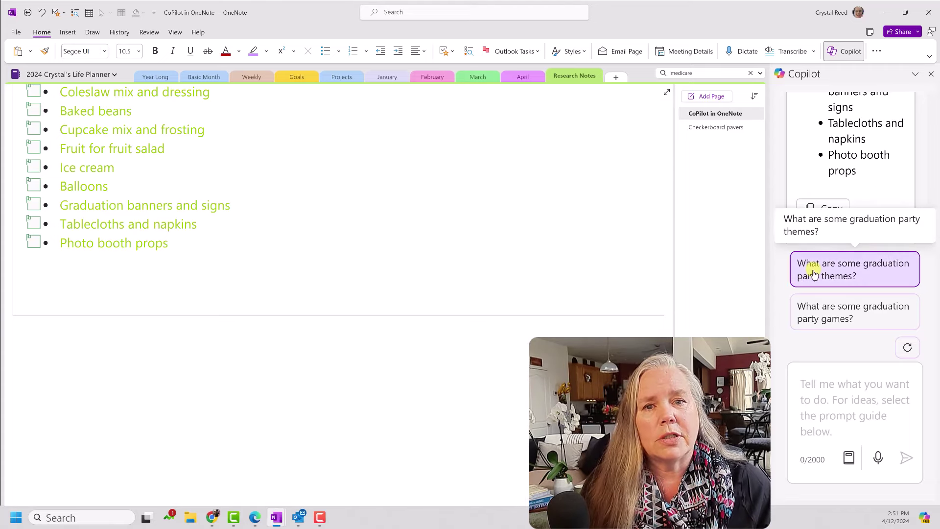
- Ask Copilot 'What are some graduation party games?' via its suggested prompts
click(859, 277)
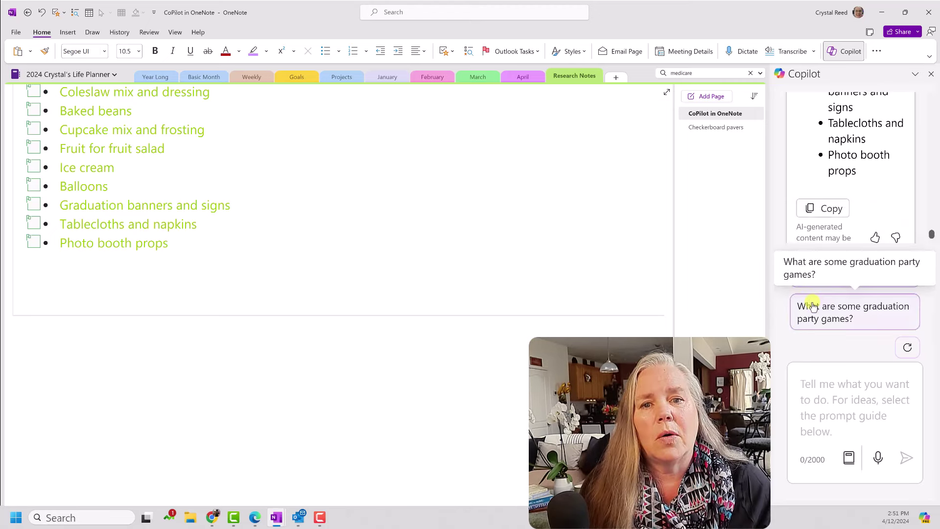
click(842, 311)
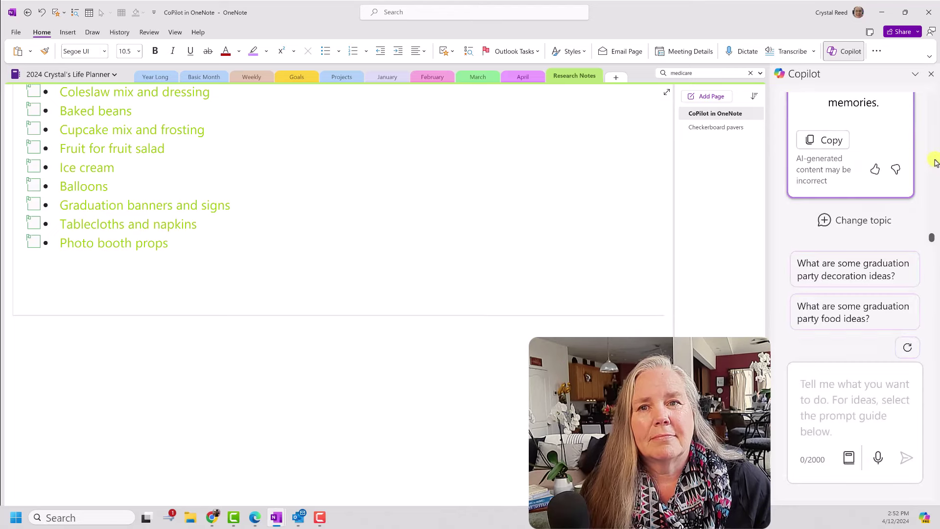
click(831, 140)
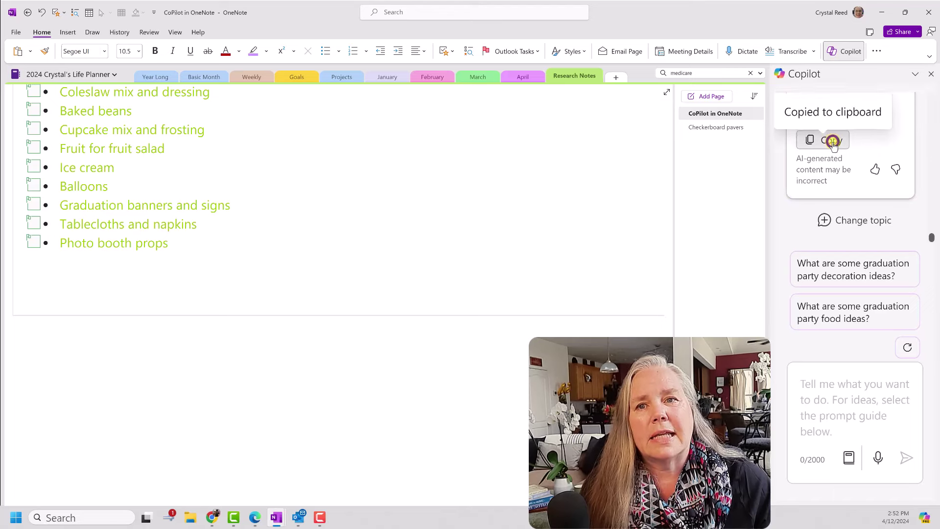
click(67, 275)
click(29, 273)
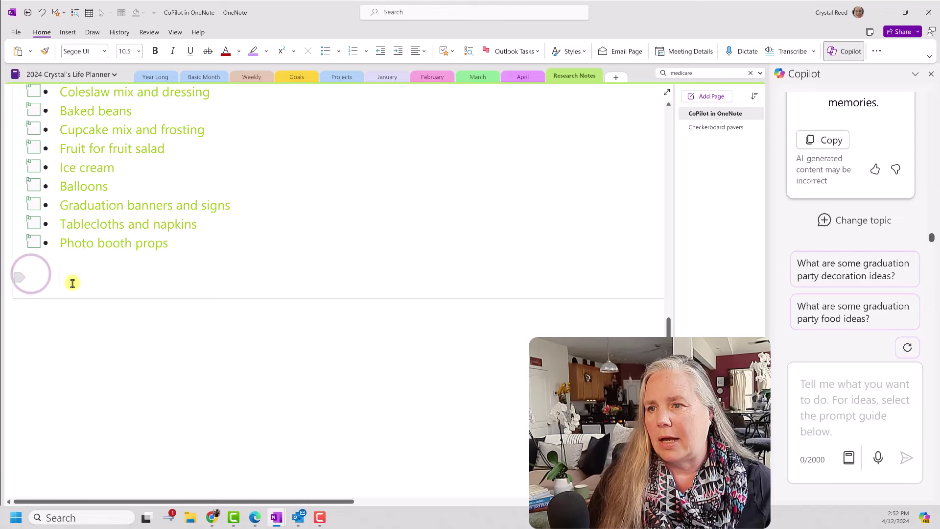
key(ctrl+v)
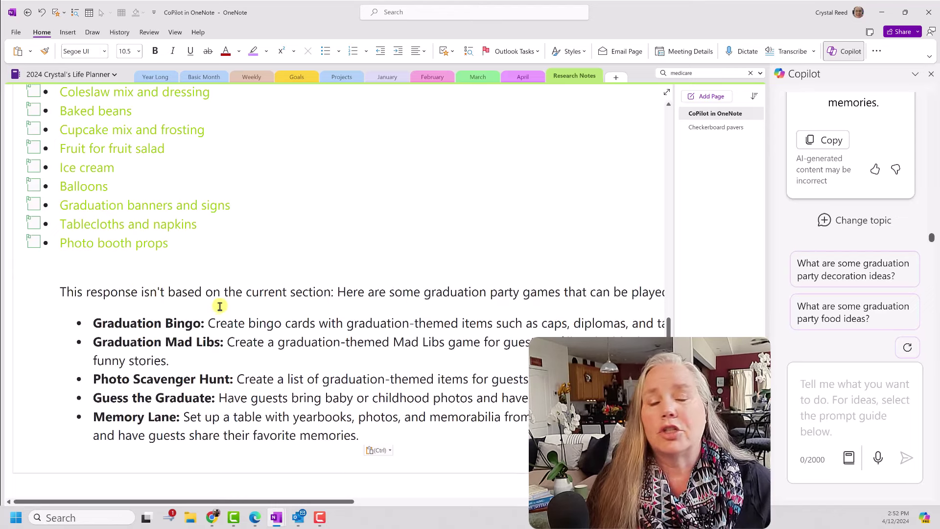
scroll(220, 307, down, 1)
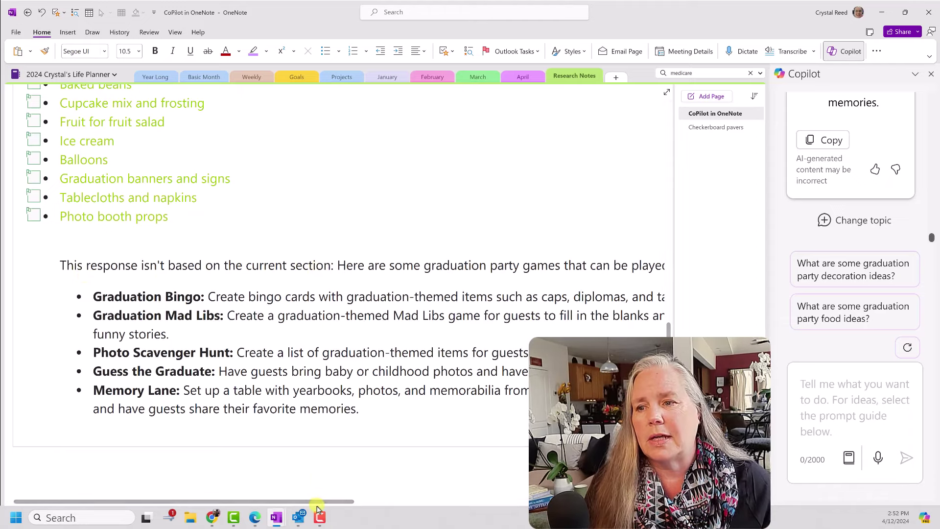
- Scroll the page right so the full graduation party game lines are visible
drag(317, 504, 345, 502)
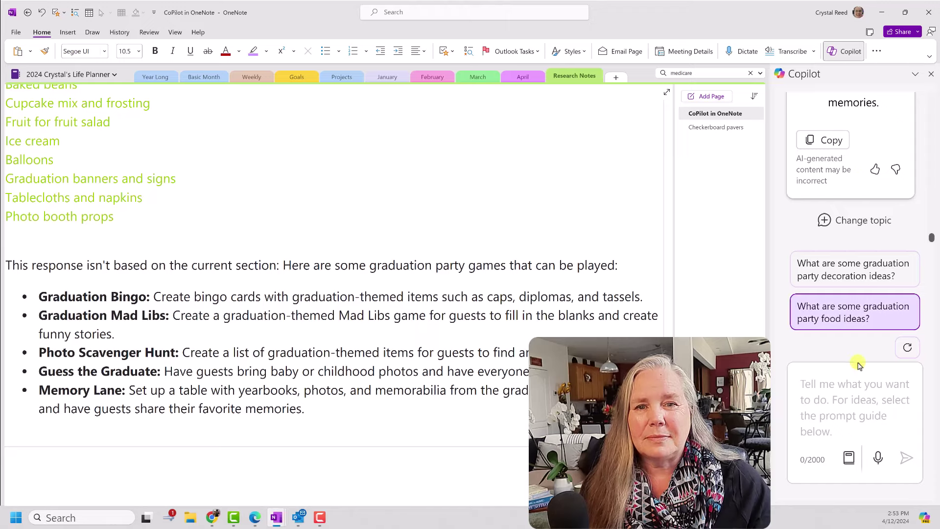
- Paste and send the prompt for a May table of start time, stop time and total hours
click(823, 385)
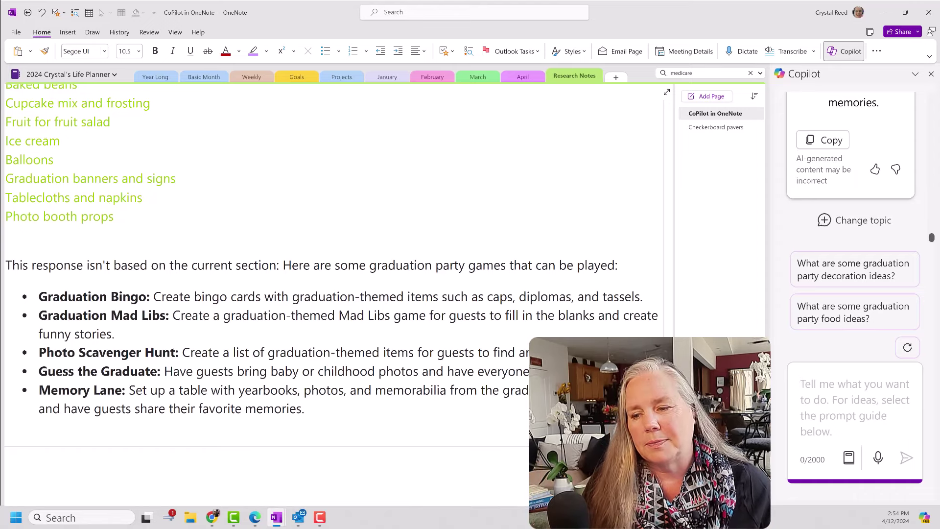
key(ctrl+v)
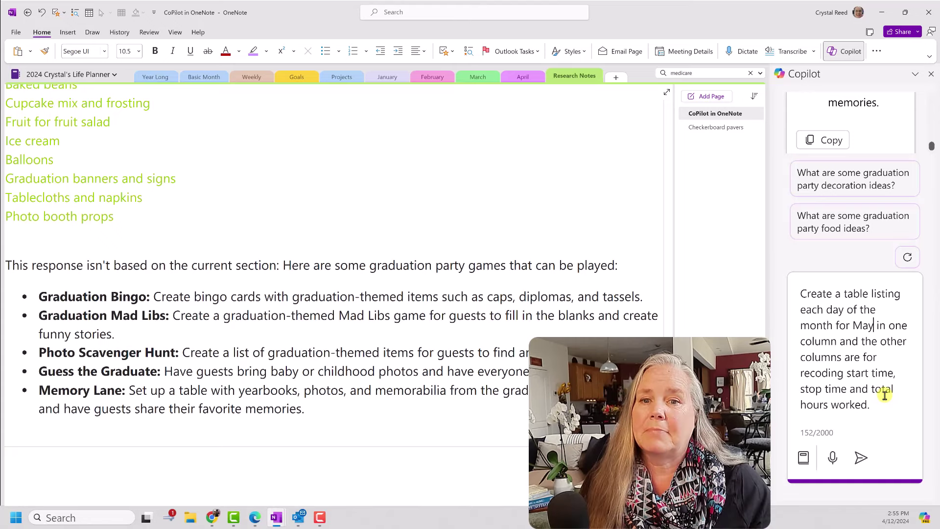
click(862, 458)
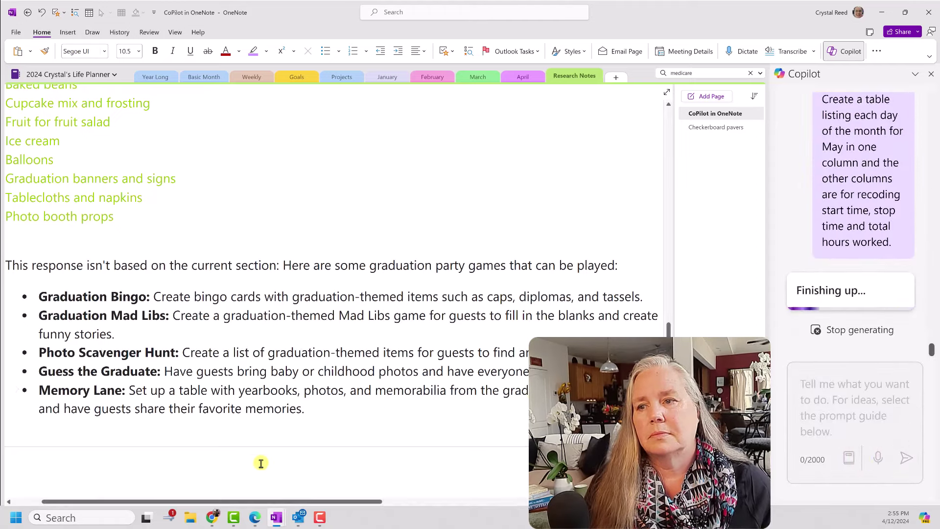
- Start a new empty note container in the blank area below the games list
click(38, 468)
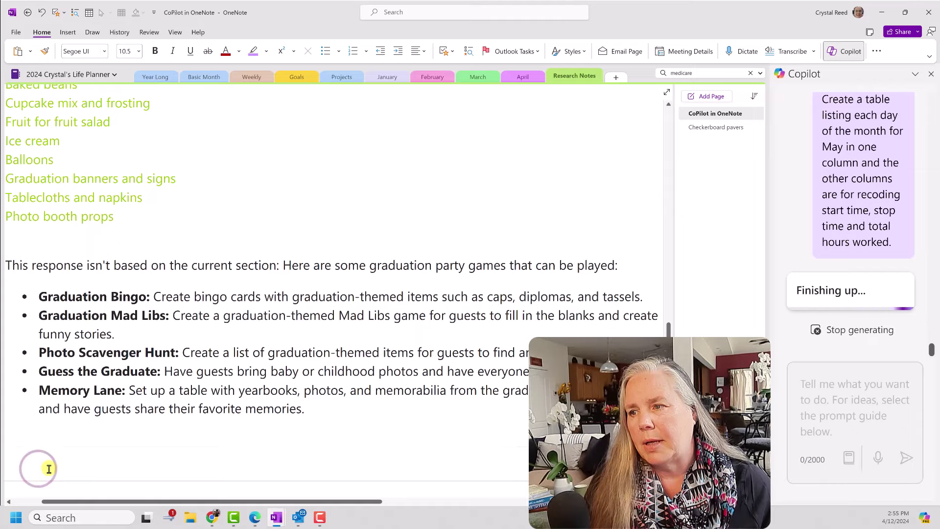
click(27, 463)
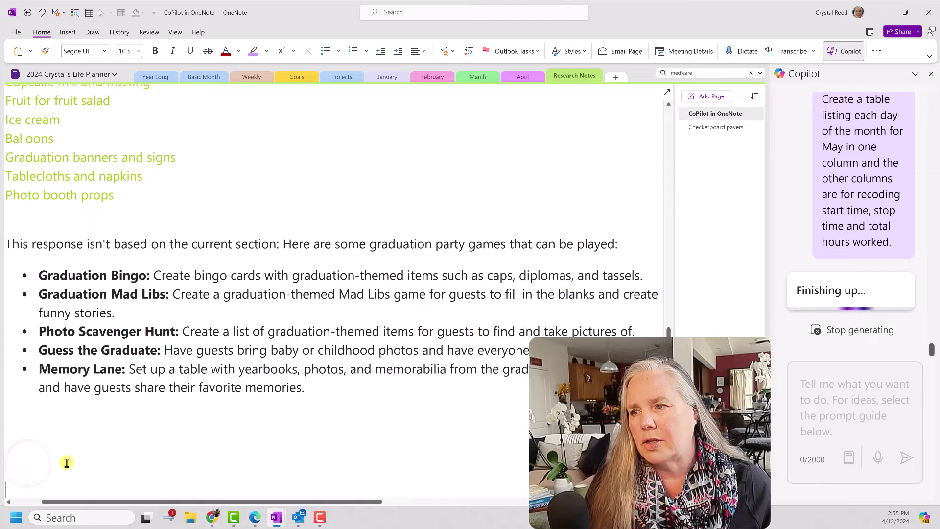
scroll(74, 460, up, 2)
scroll(77, 460, down, 2)
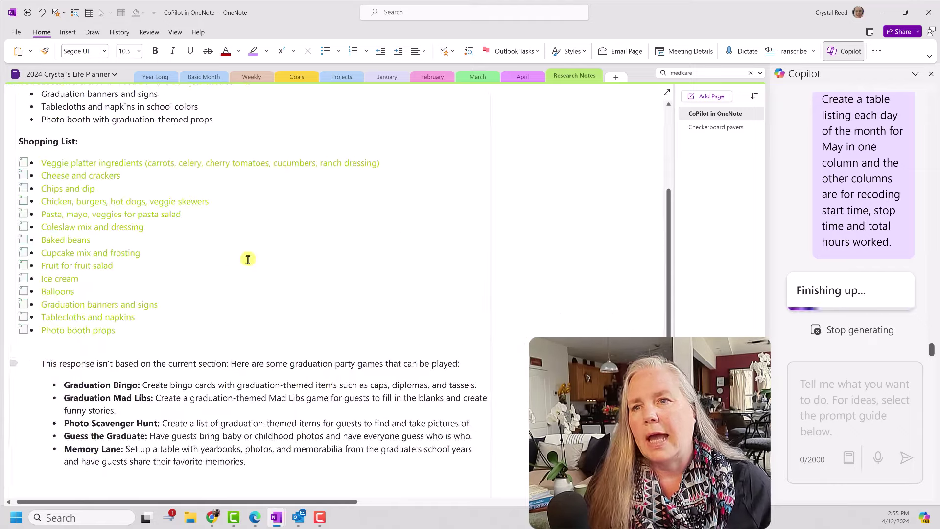
scroll(218, 315, down, 3)
click(21, 457)
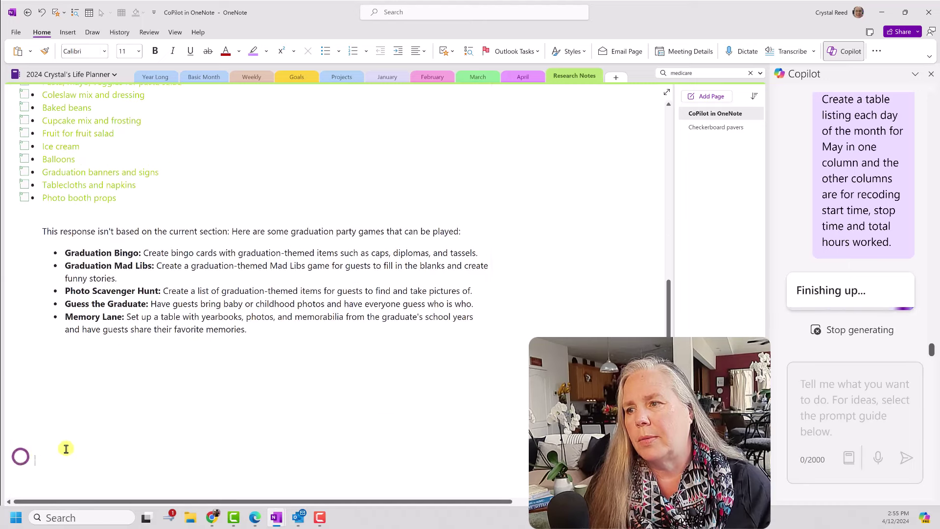
scroll(279, 382, up, 1)
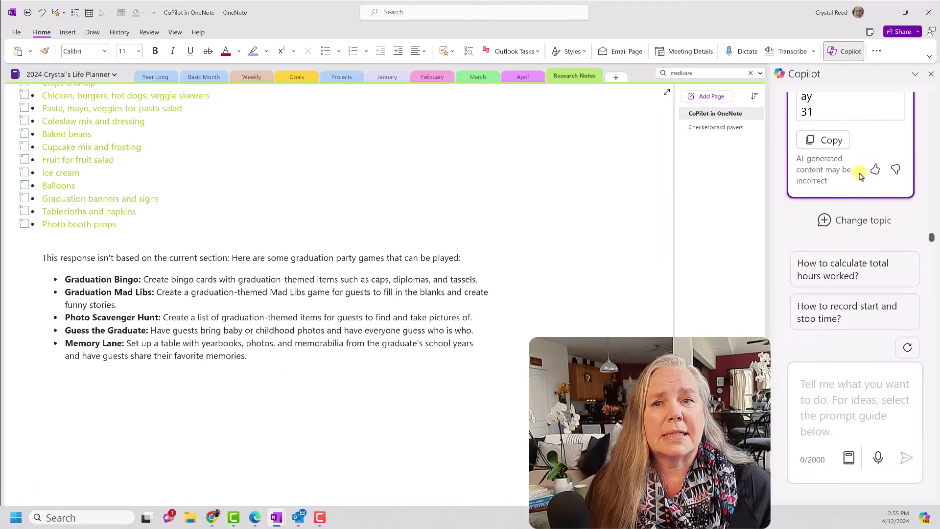
- Copy Copilot's May table (Day, Start Time, Stop Time, Total Hours Worked) and paste it below the games list
click(832, 145)
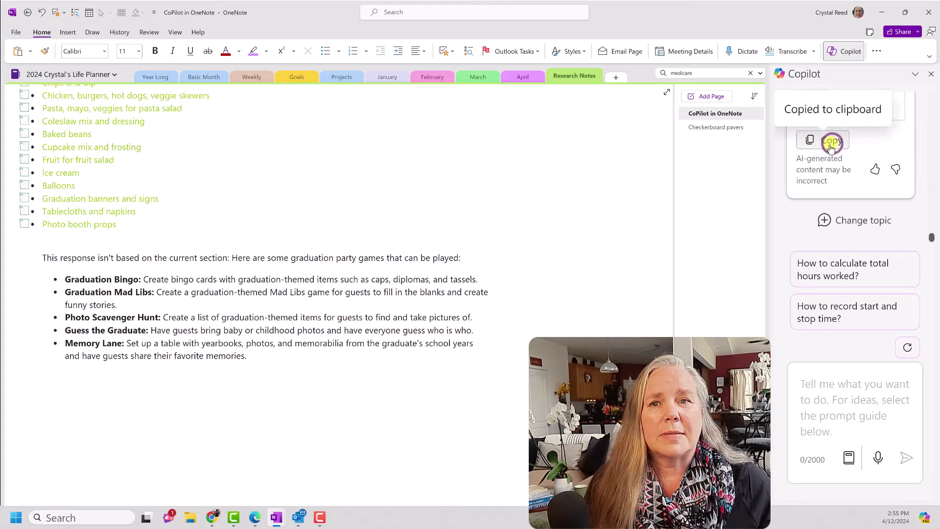
click(36, 418)
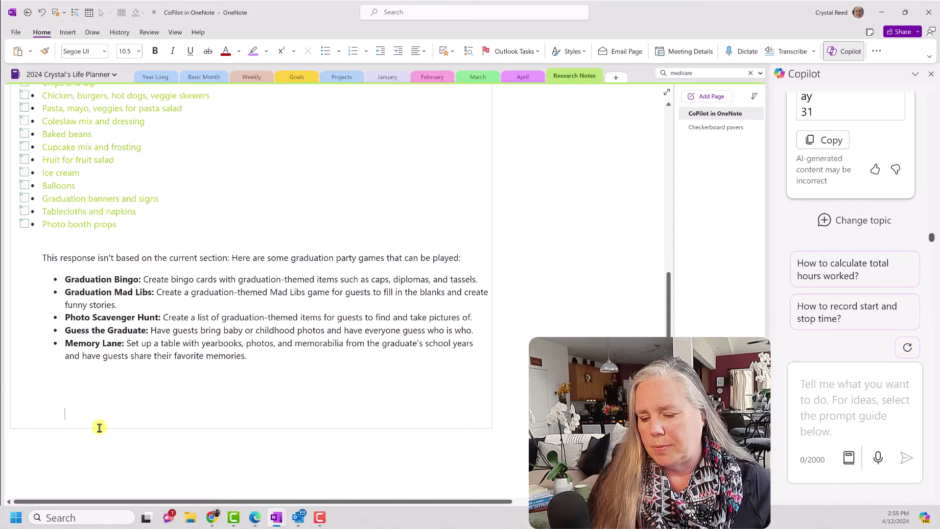
key(ctrl+v)
scroll(208, 440, up, 3)
scroll(208, 439, up, 3)
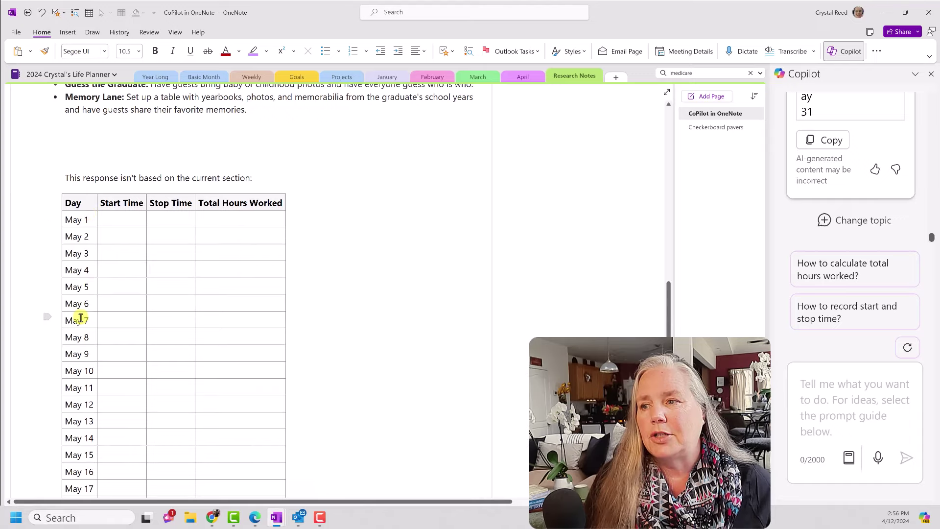
- Review the pasted May table, checking May 1's Total Hours Worked cell
scroll(81, 323, down, 2)
scroll(80, 323, down, 4)
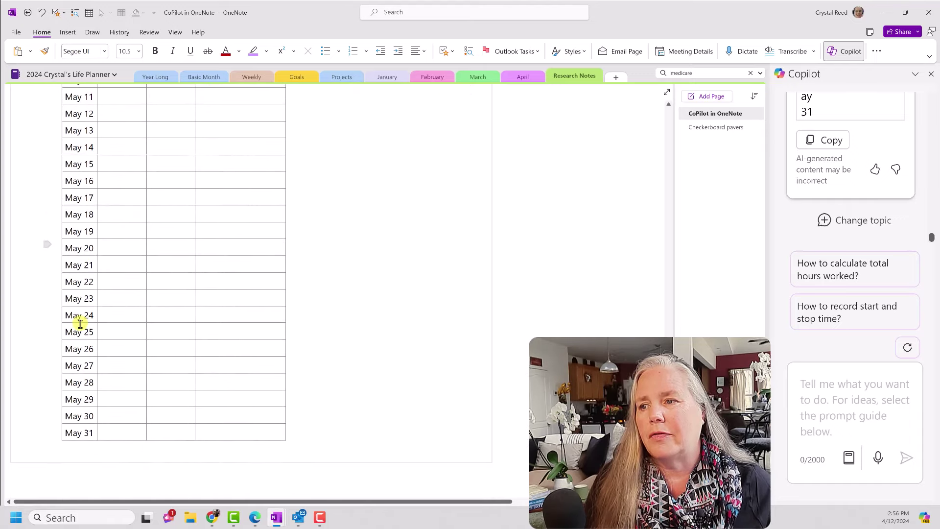
scroll(81, 323, up, 3)
scroll(81, 324, up, 3)
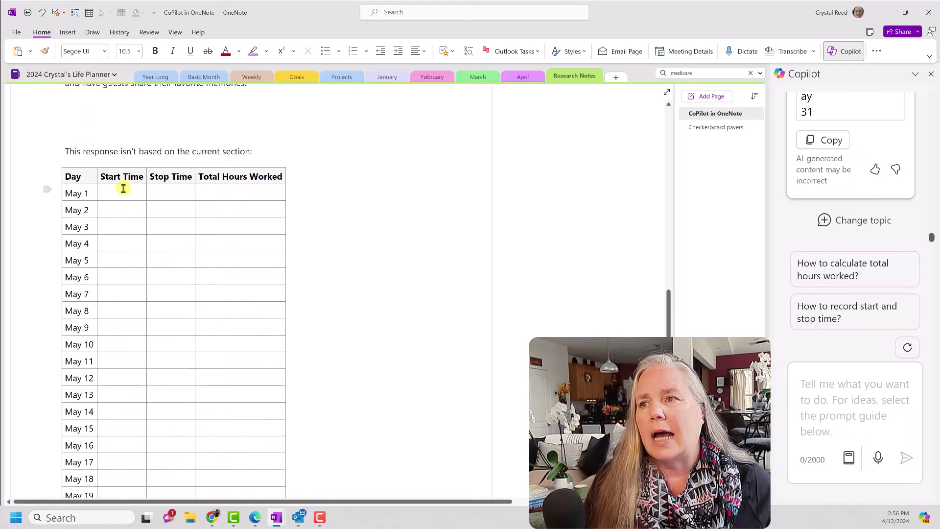
click(263, 193)
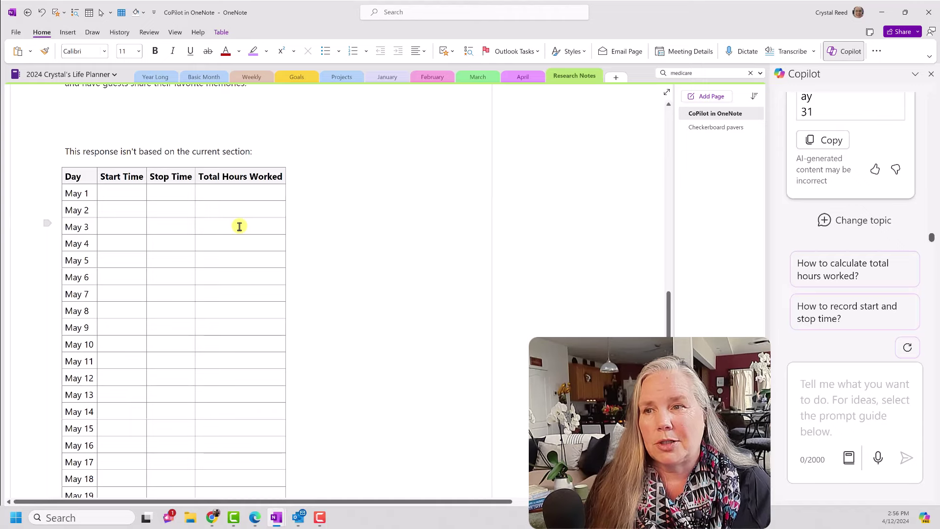
scroll(239, 226, down, 6)
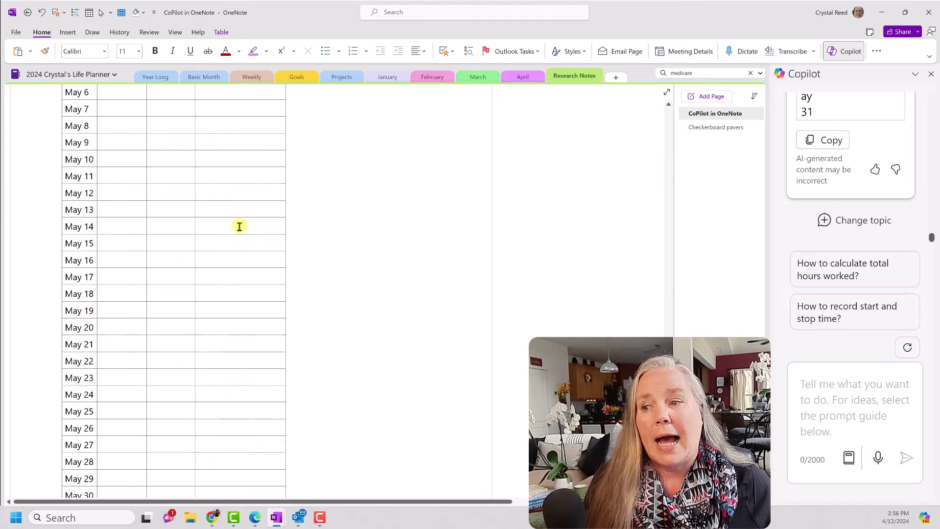
scroll(239, 226, down, 2)
scroll(181, 300, up, 3)
scroll(181, 300, up, 4)
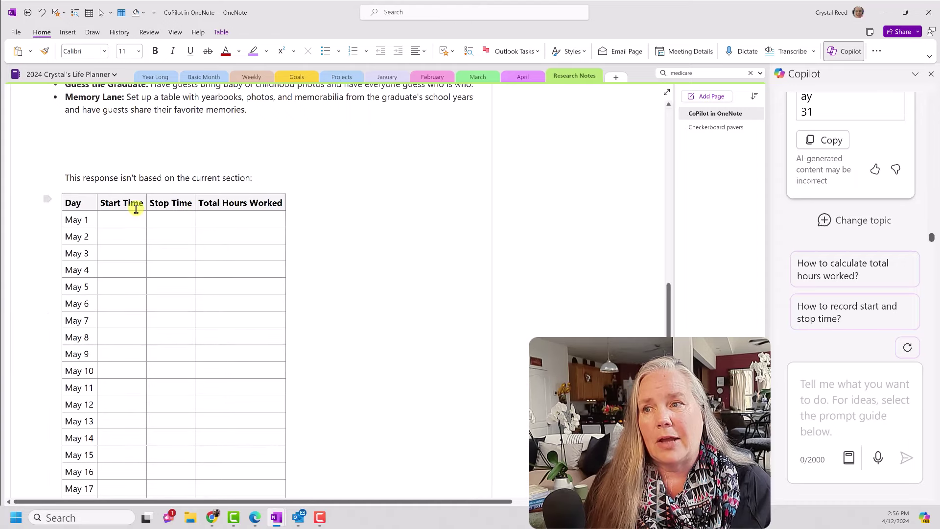
click(253, 224)
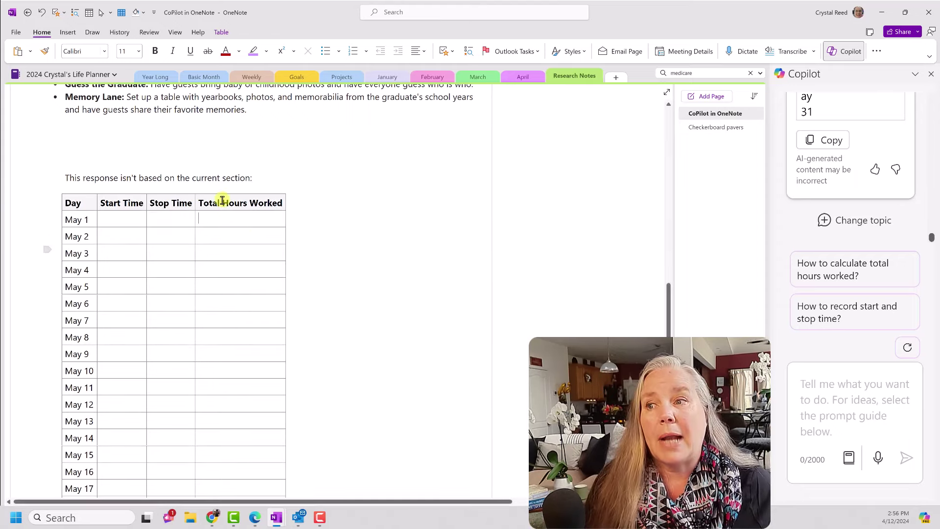
- Give Copilot's table answer a thumbs-up and paste in the prompt 'List 10 healthy meals for weeknight dinners'
click(876, 172)
click(827, 356)
key(ctrl+v)
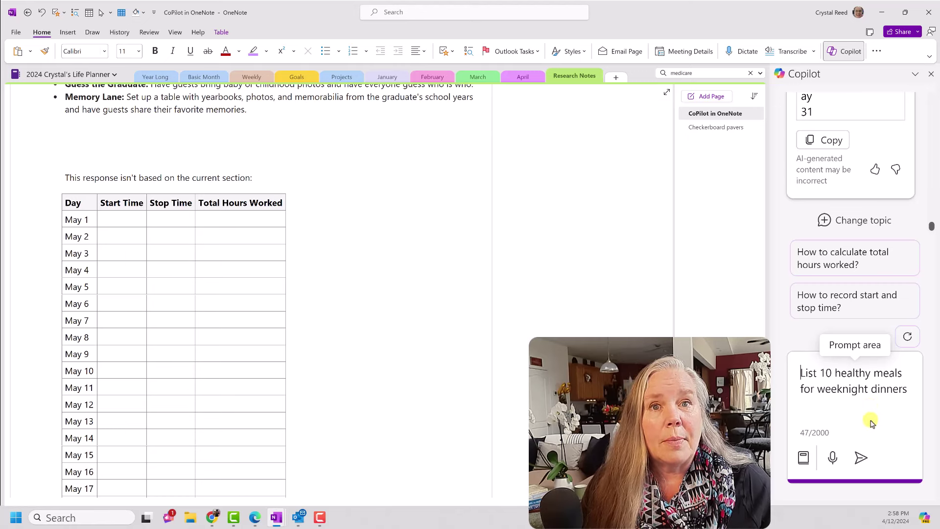
- Submit the 'List 10 healthy meals for weeknight dinners' request to Copilot
click(858, 457)
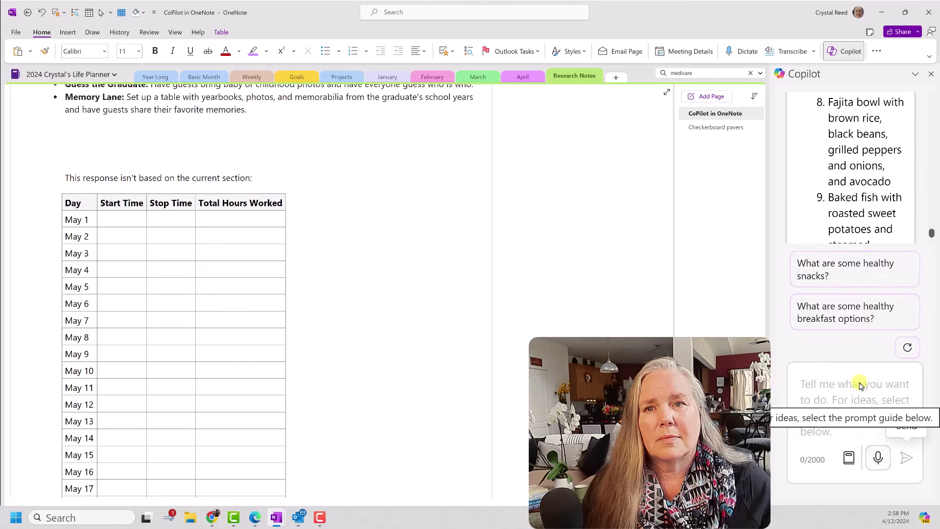
- Copy Copilot's 10 healthy dinners answer, which ends with fruit salad
click(832, 141)
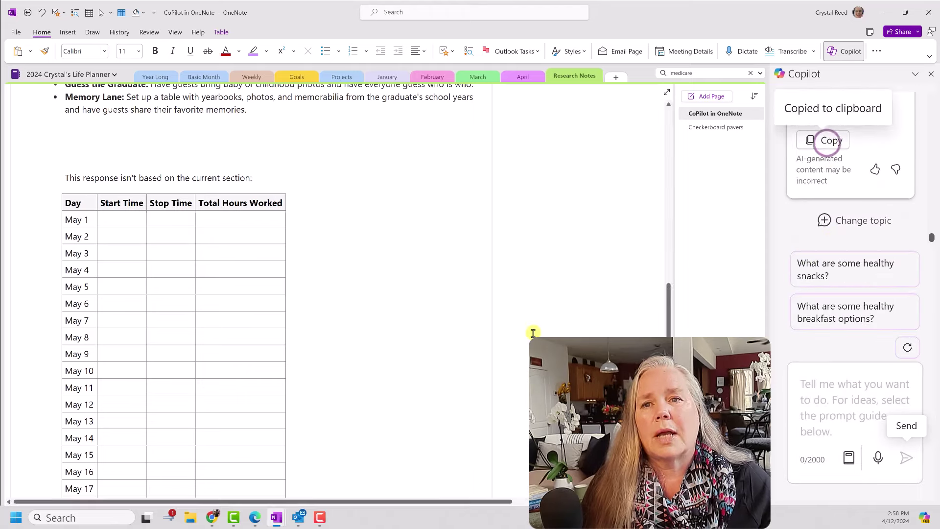
scroll(471, 396, down, 10)
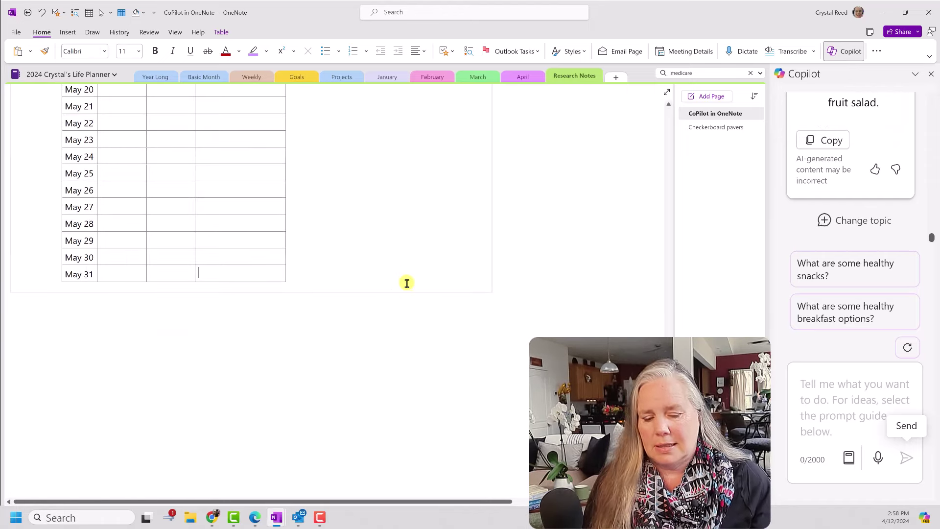
- Exit the May table after May 31 and paste the meal list, grilled chicken through veggie-and-hummus wrap, beneath it
key(Tab)
key(Return)
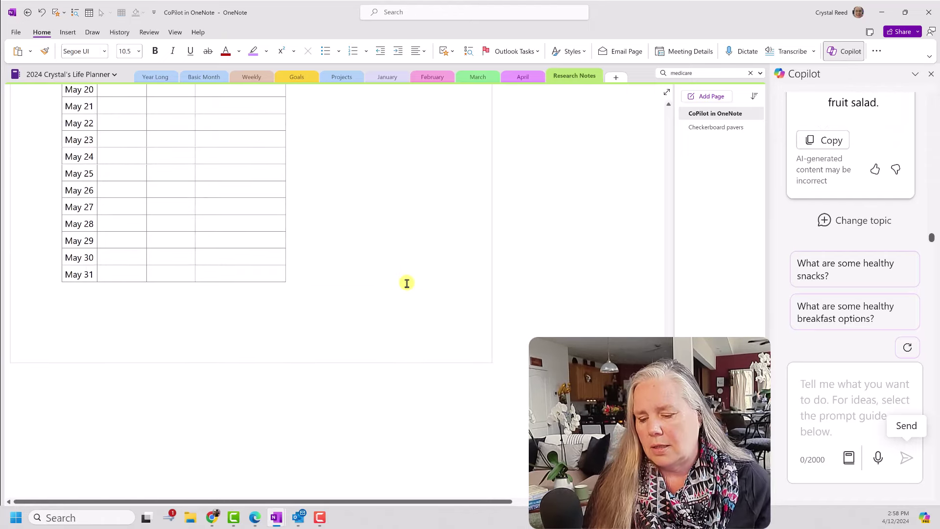
key(ctrl+v)
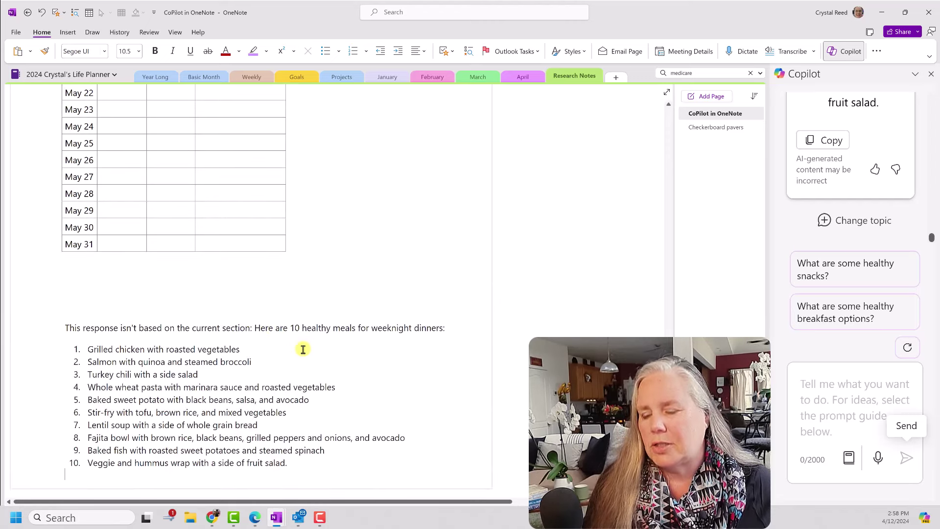
ctrl+scroll(303, 350, up, 2)
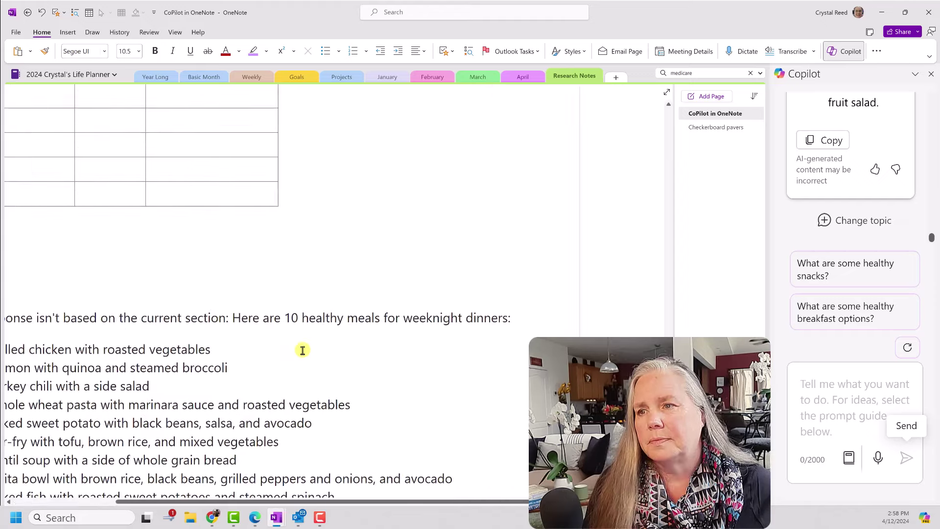
drag(326, 500, 259, 500)
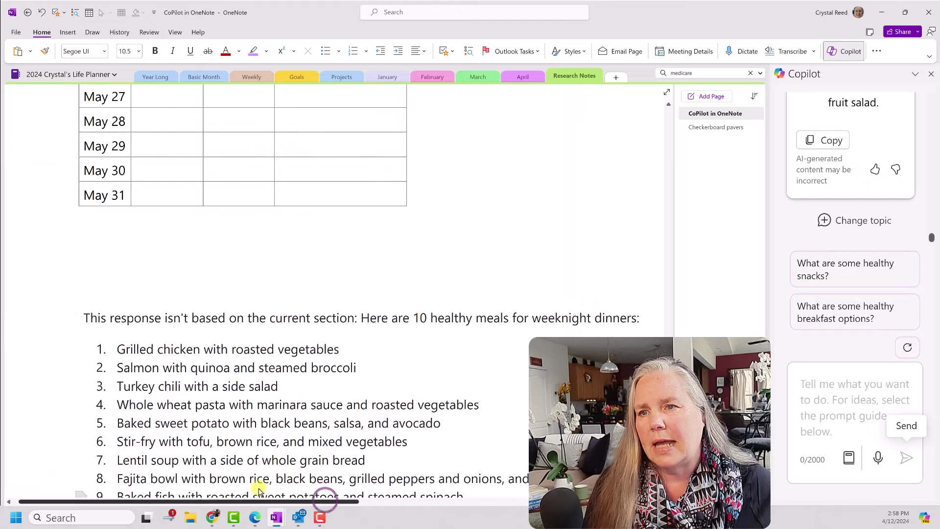
scroll(337, 410, down, 2)
scroll(338, 412, down, 2)
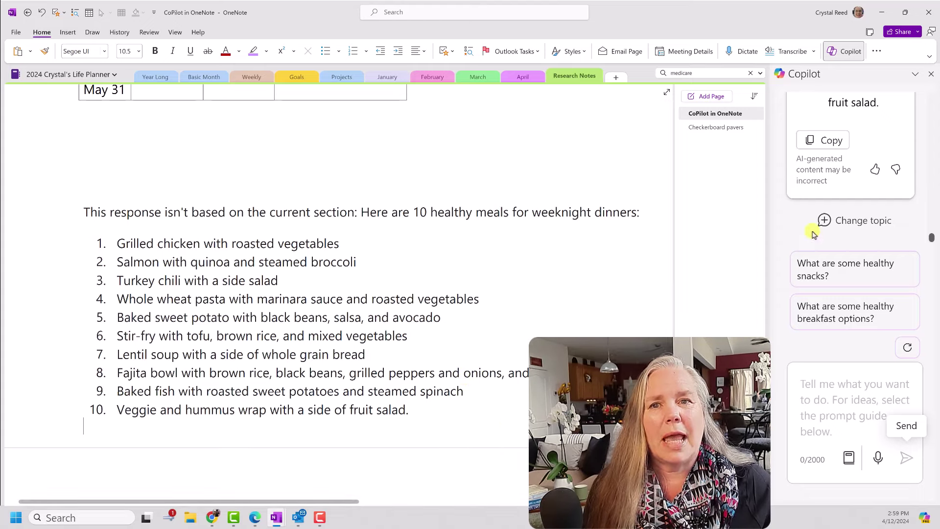
- Thumbs-up Copilot's meals answer and send the prompt requesting 10 healthy crock pot weeknight dinners
click(875, 169)
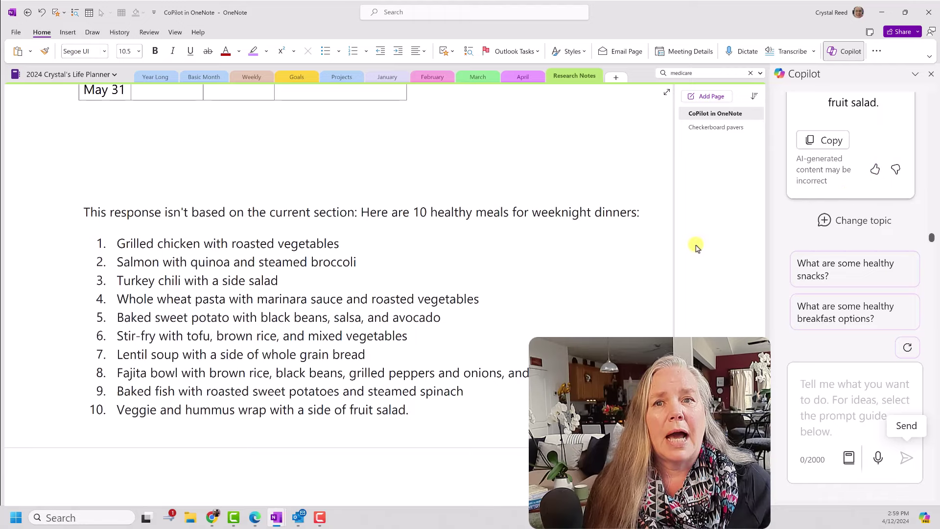
click(876, 170)
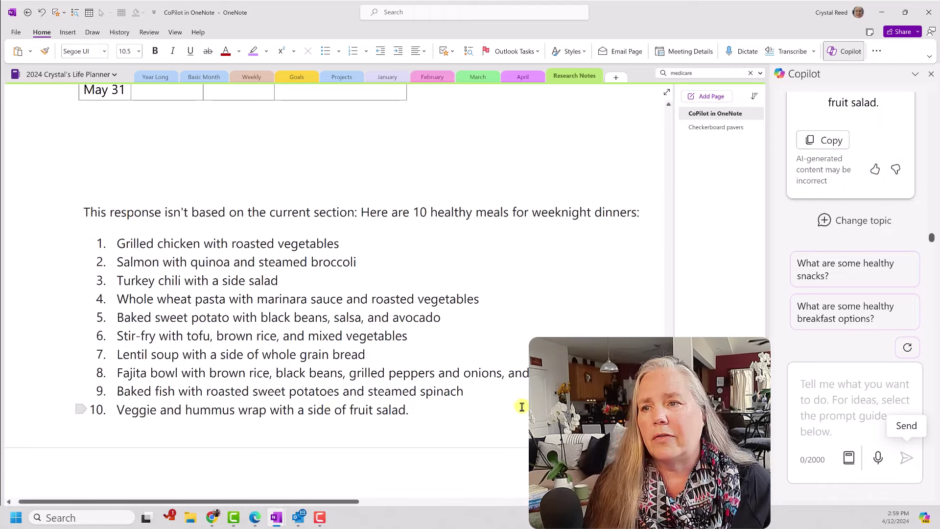
click(804, 388)
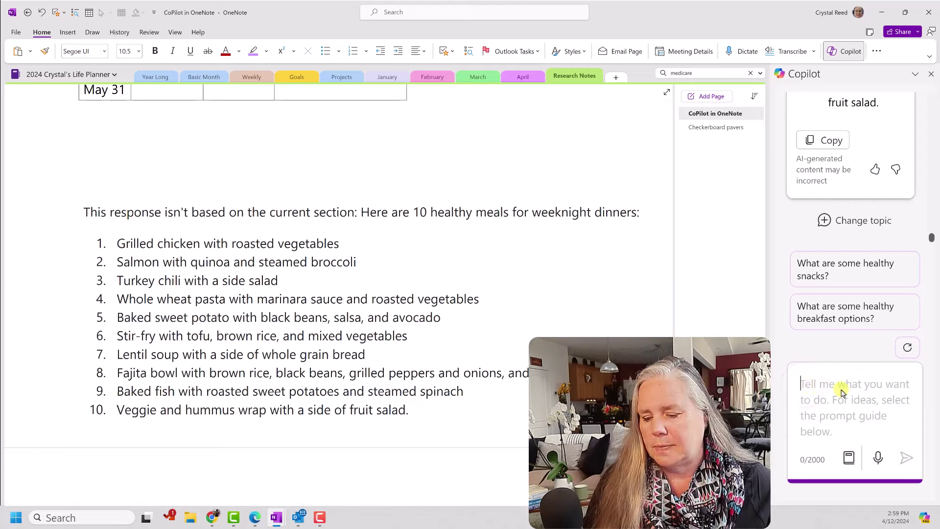
key(ctrl+v)
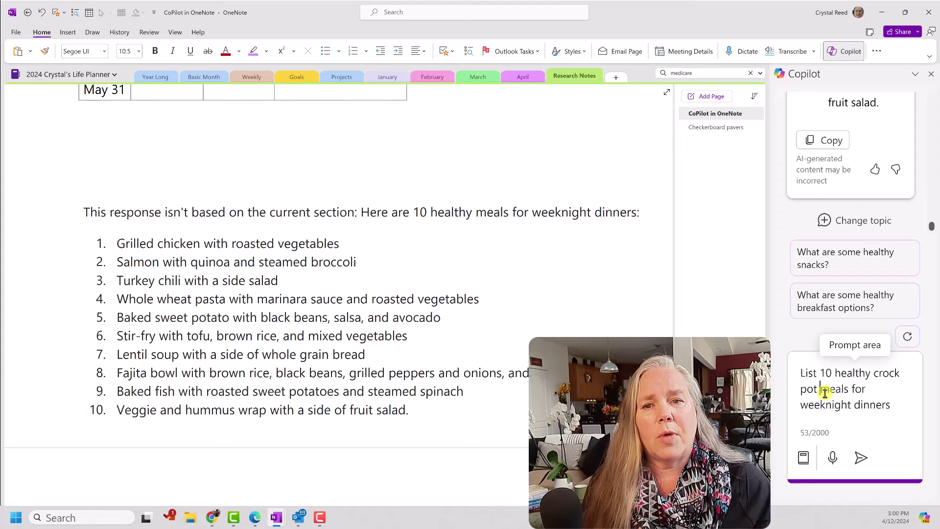
click(858, 460)
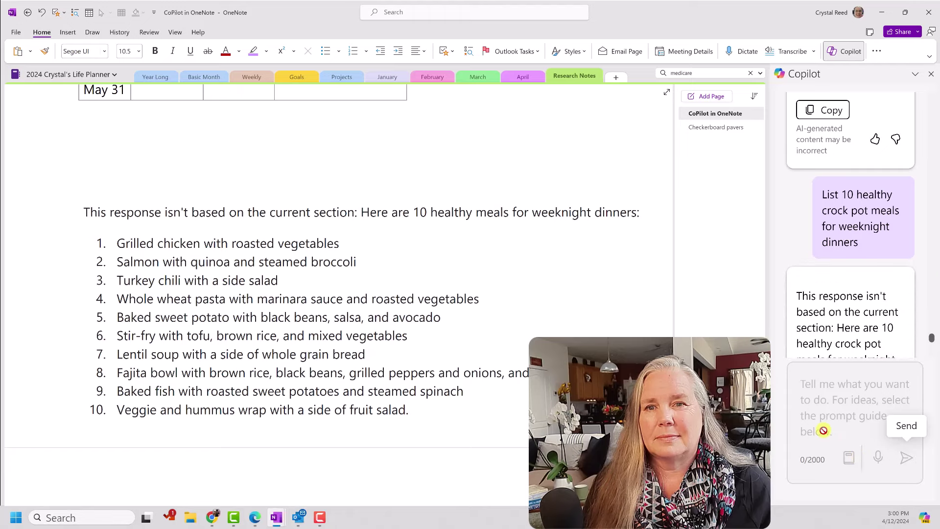
- Paste Copilot's 10 crock pot meals, chicken vegetable soup through vegetable quinoa soup, after item 10
scroll(869, 313, down, 10)
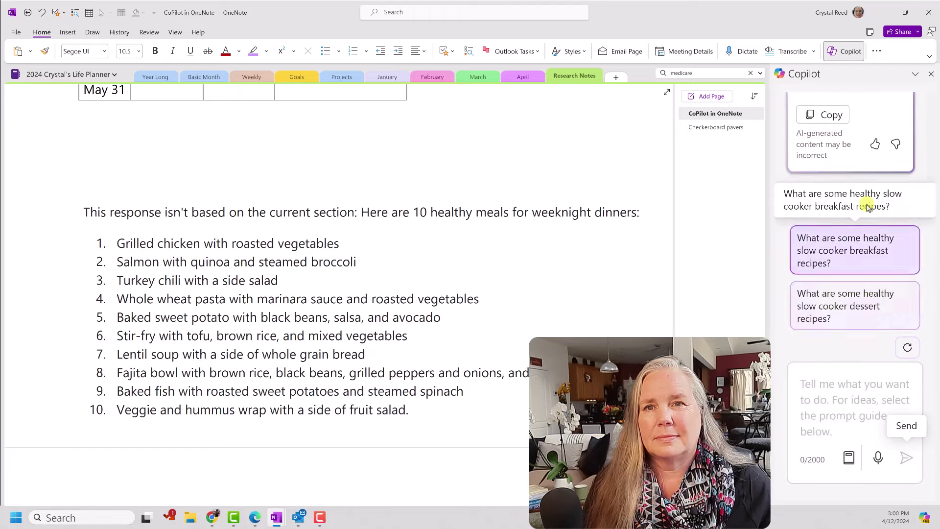
click(824, 114)
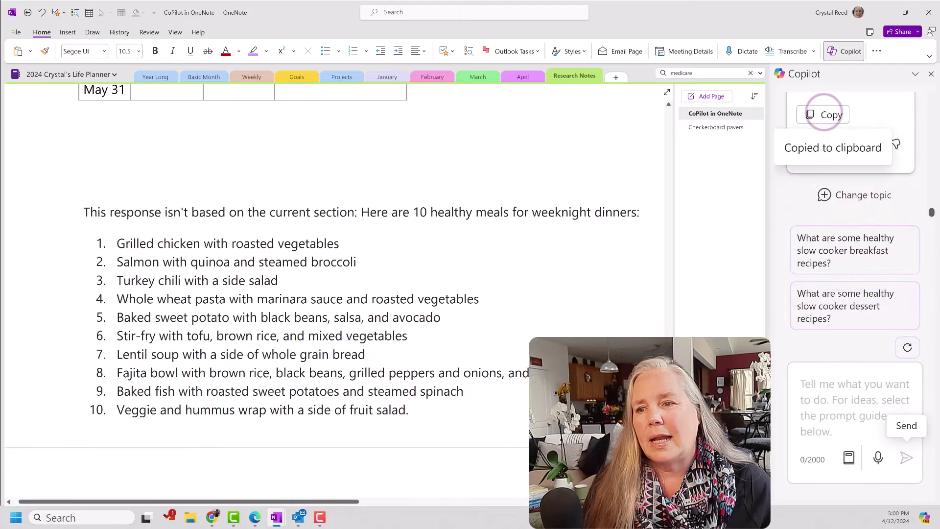
click(449, 410)
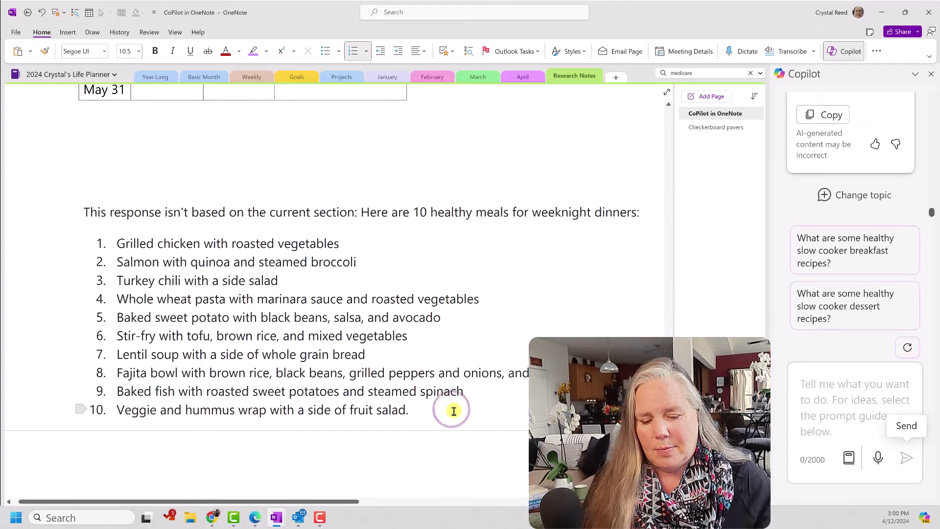
key(Return)
key(Return)
key(ctrl+v)
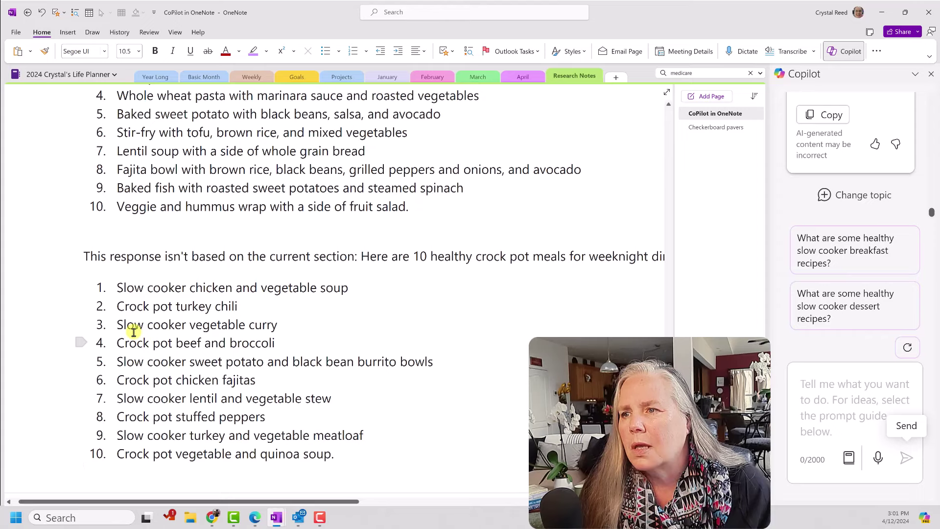
- Copy the 'Slow cooker vegetable curry' item from the crock pot meals list
drag(116, 325, 270, 325)
right_click(271, 326)
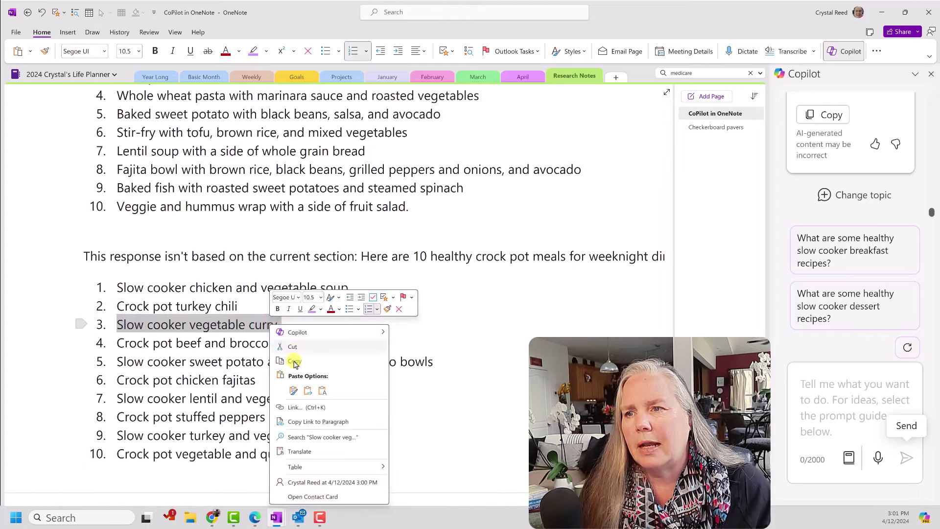
click(294, 363)
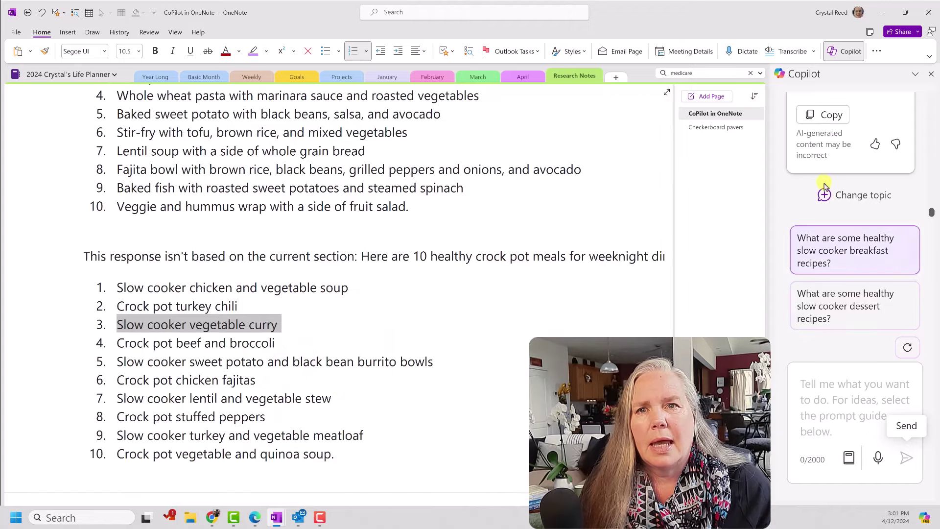
scroll(851, 140, up, 5)
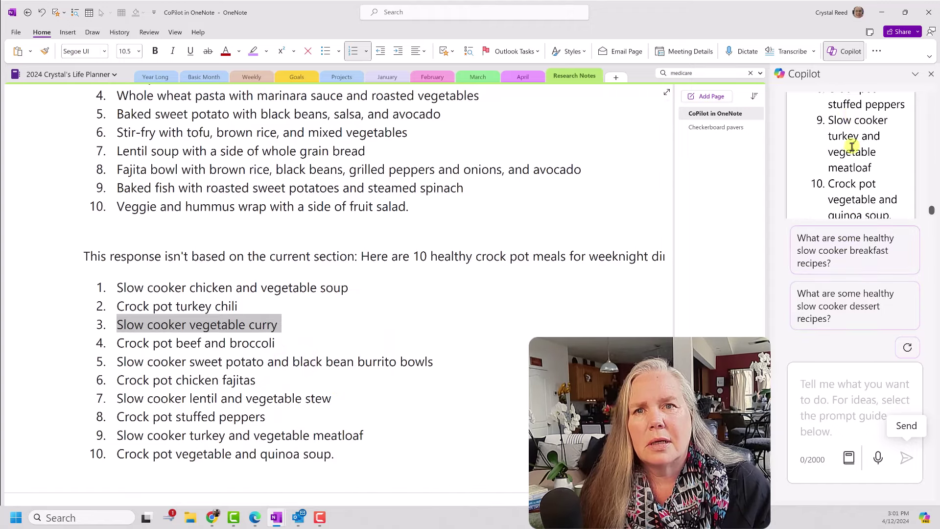
scroll(852, 147, up, 5)
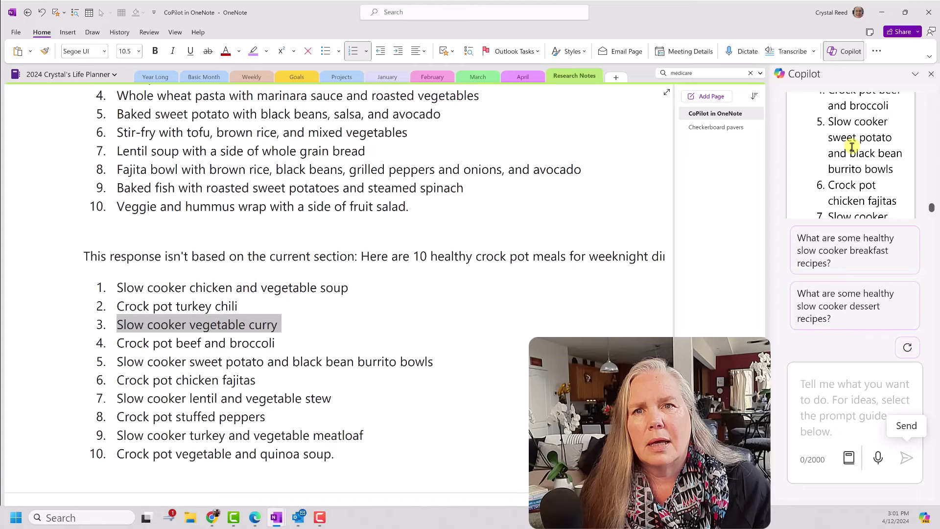
scroll(852, 147, down, 2)
- Request a slow cooker vegetable curry recipe for 6 people with an ingredient shopping list
click(803, 382)
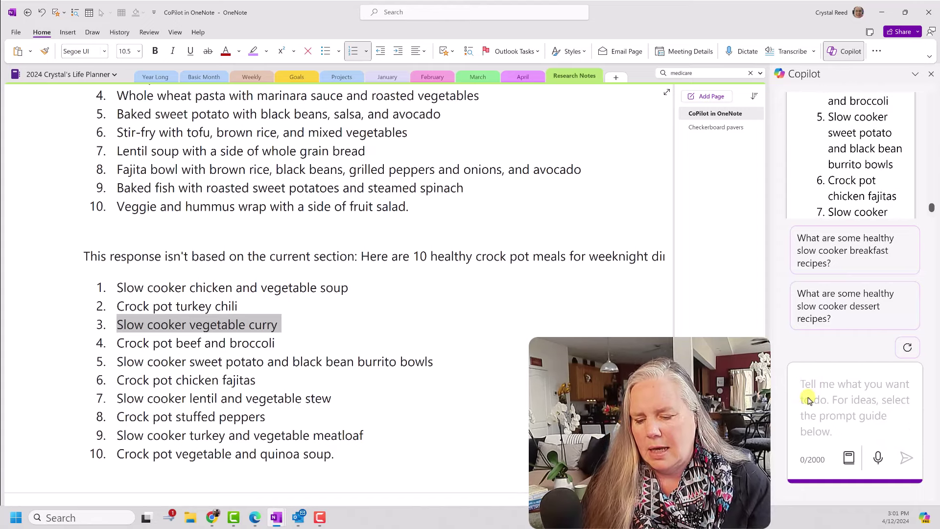
text(Gi)
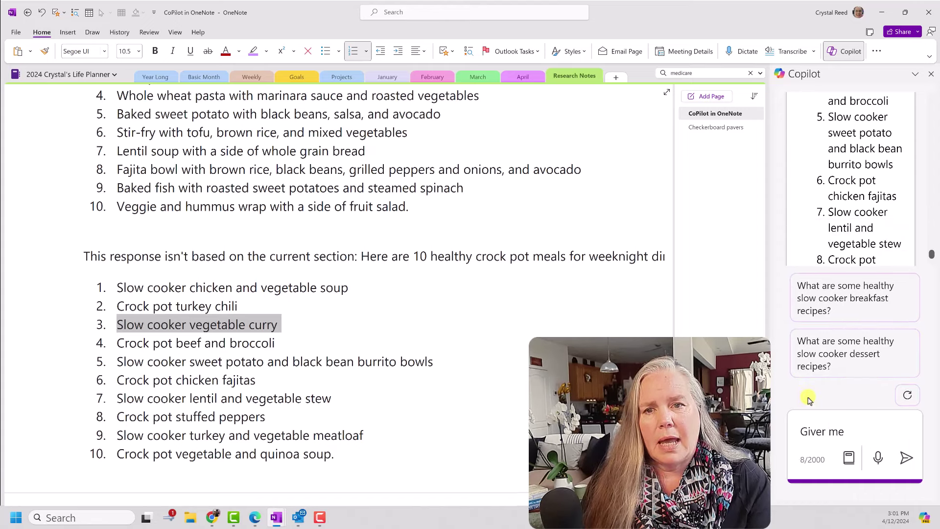
text(ve me a recipe for)
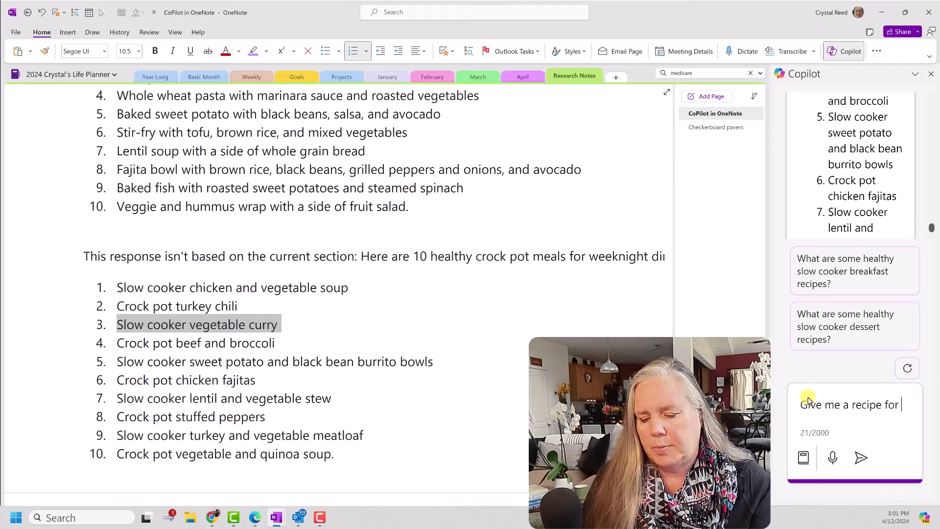
key(ctrl+v)
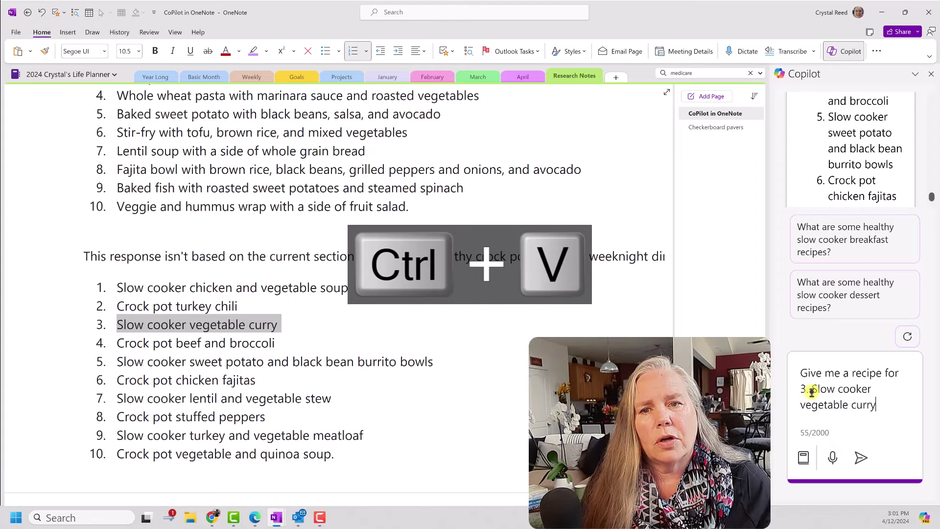
click(810, 390)
key(BackSpace)
key(BackSpace)
key(BackSpace)
click(885, 406)
text(w)
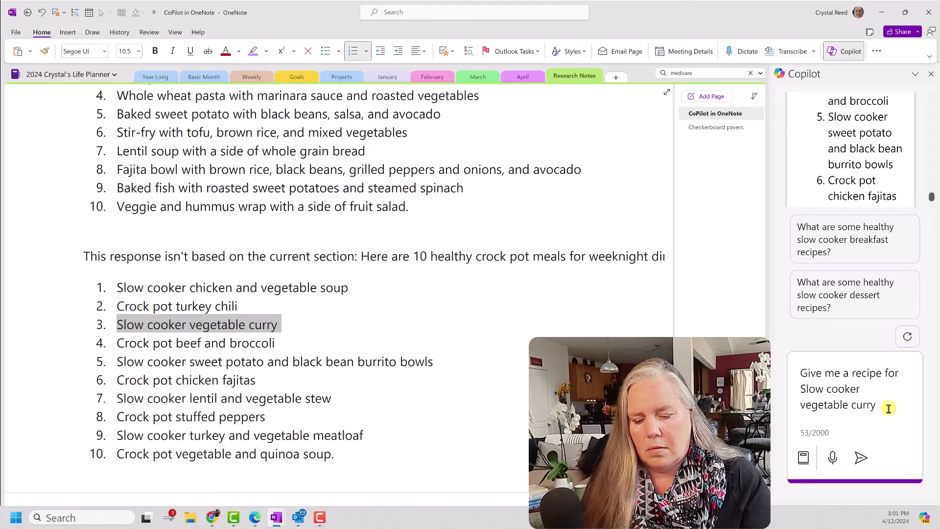
text(ple with a shopp)
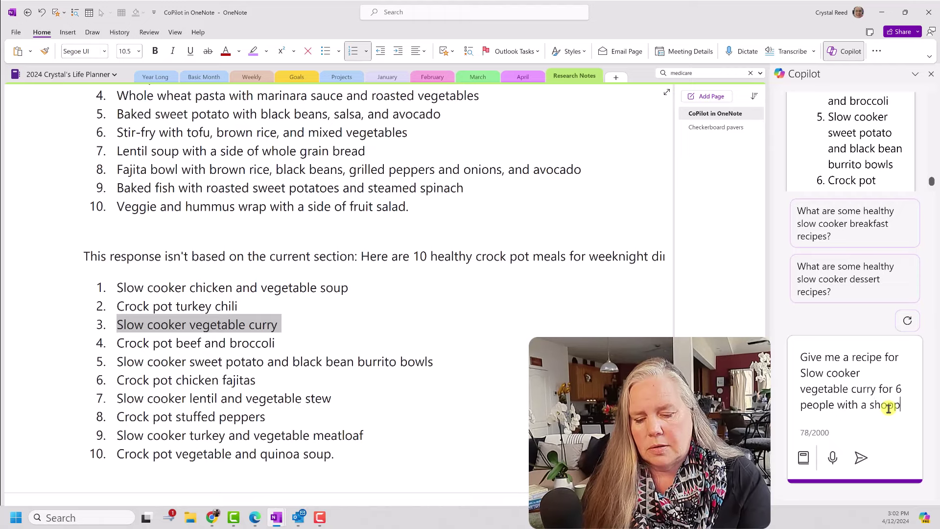
text(ing list of)
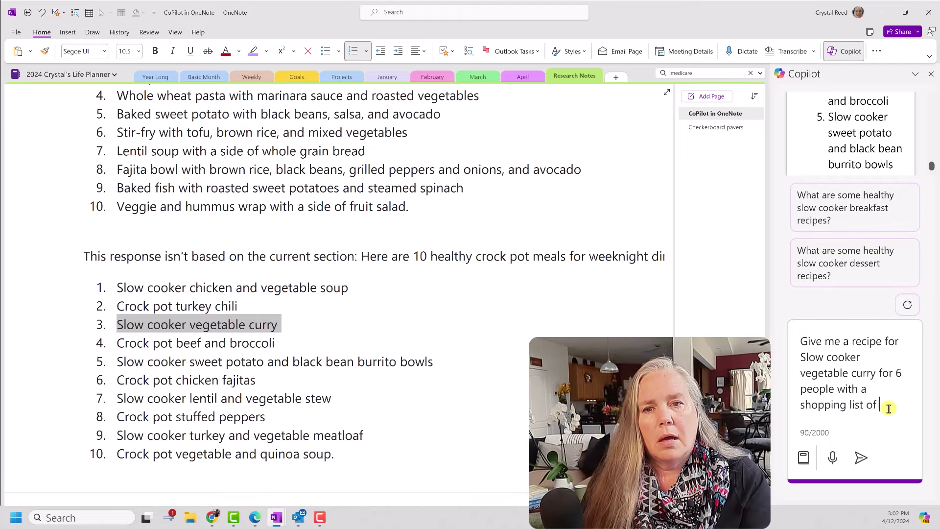
text( ingred)
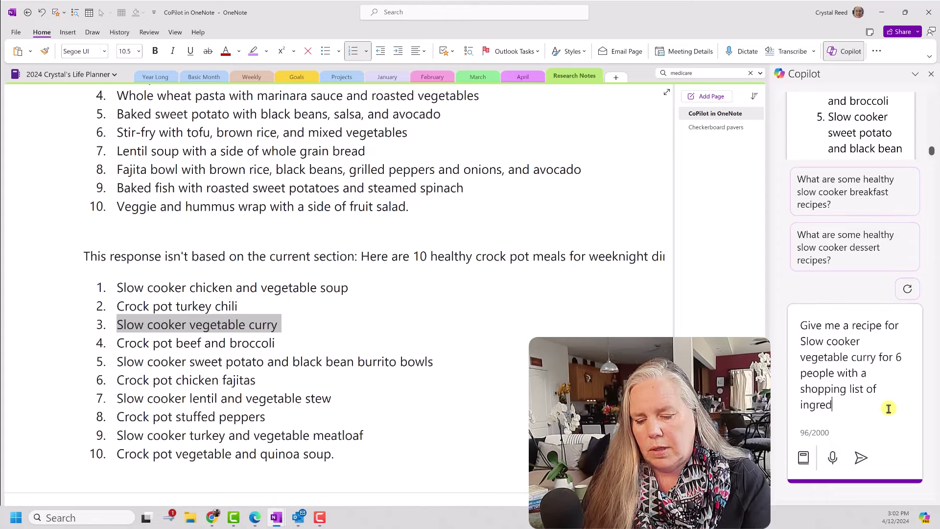
text(ients.)
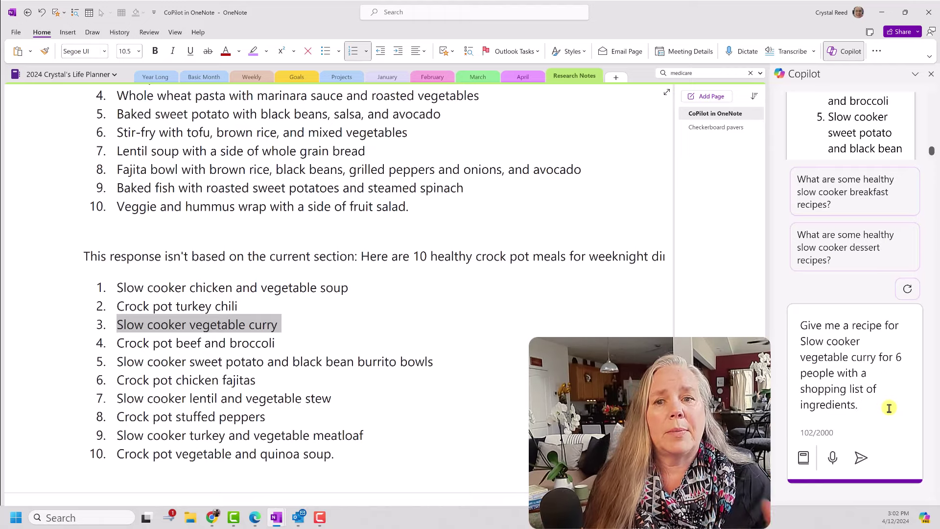
click(859, 459)
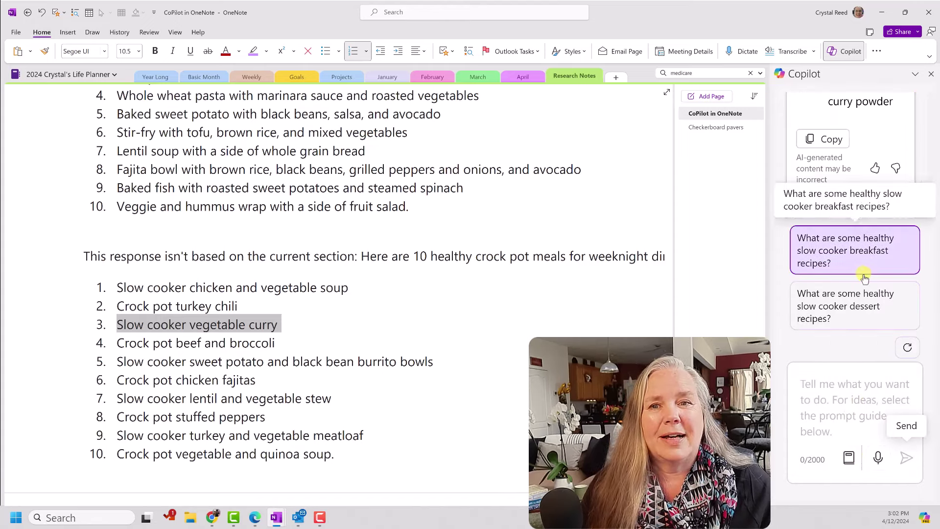
- Paste Copilot's Slow Cooker Vegetable Curry recipe, onion through curry powder, below the crock pot list
click(826, 141)
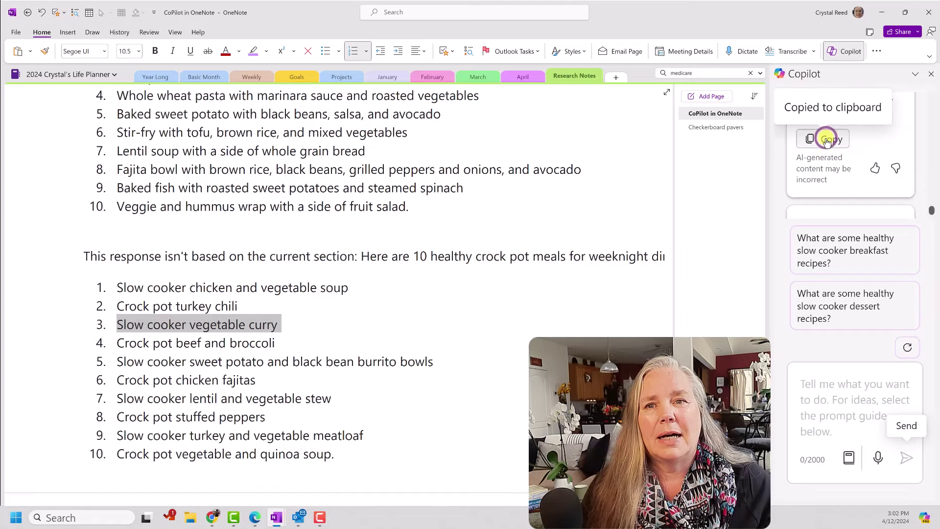
scroll(400, 403, down, 3)
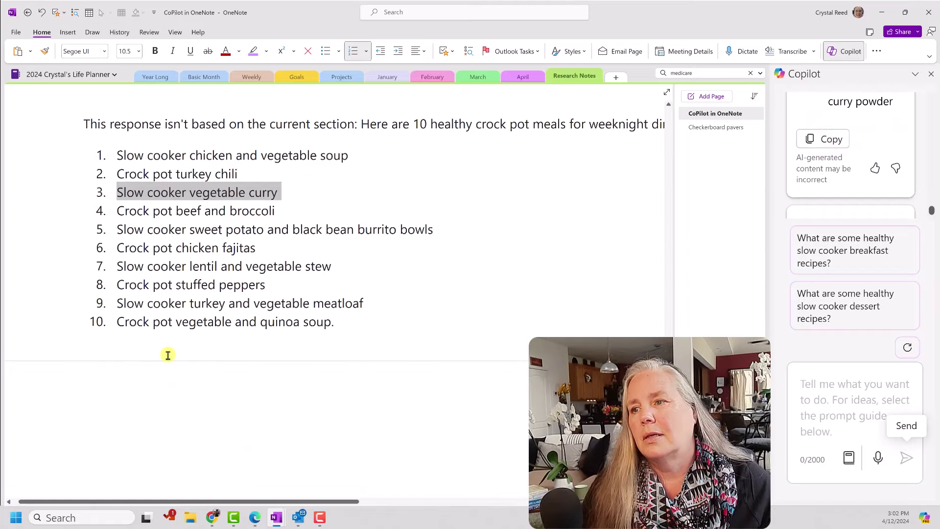
click(416, 331)
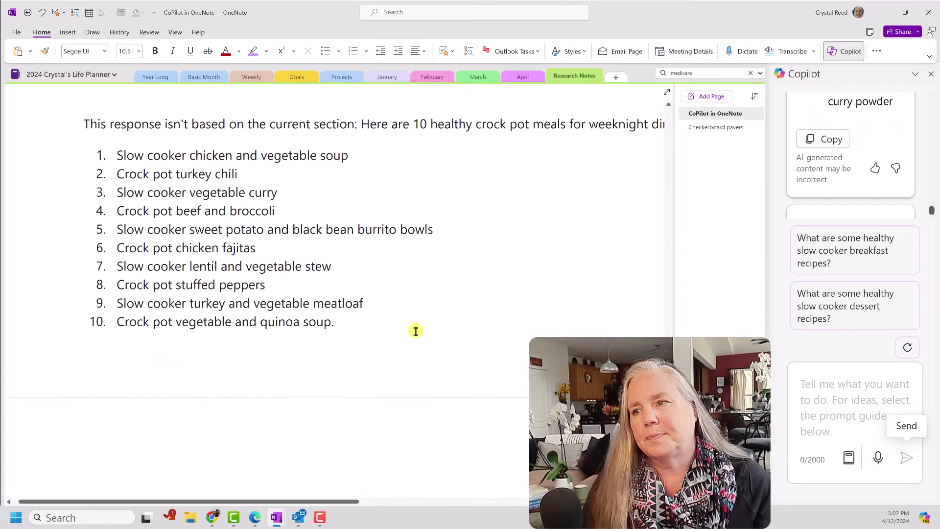
key(ctrl+v)
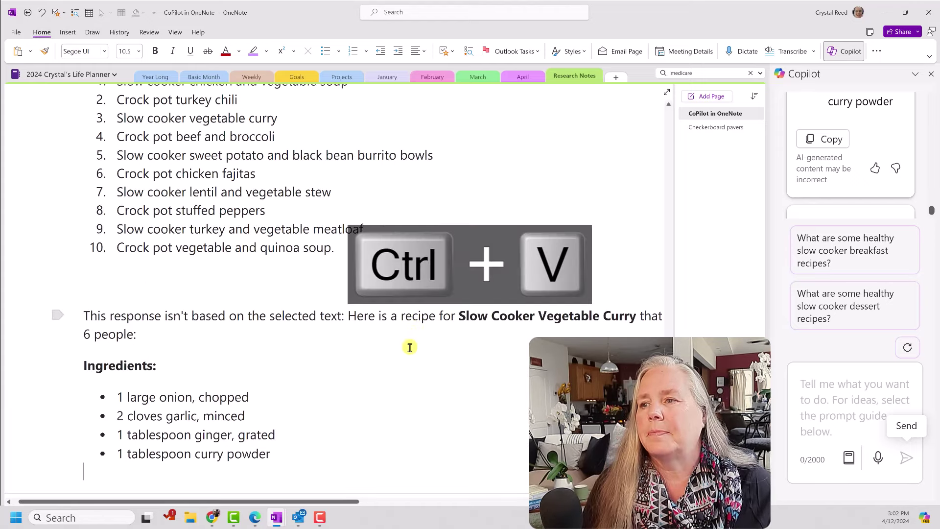
scroll(403, 359, down, 1)
scroll(397, 367, down, 1)
scroll(420, 328, down, 1)
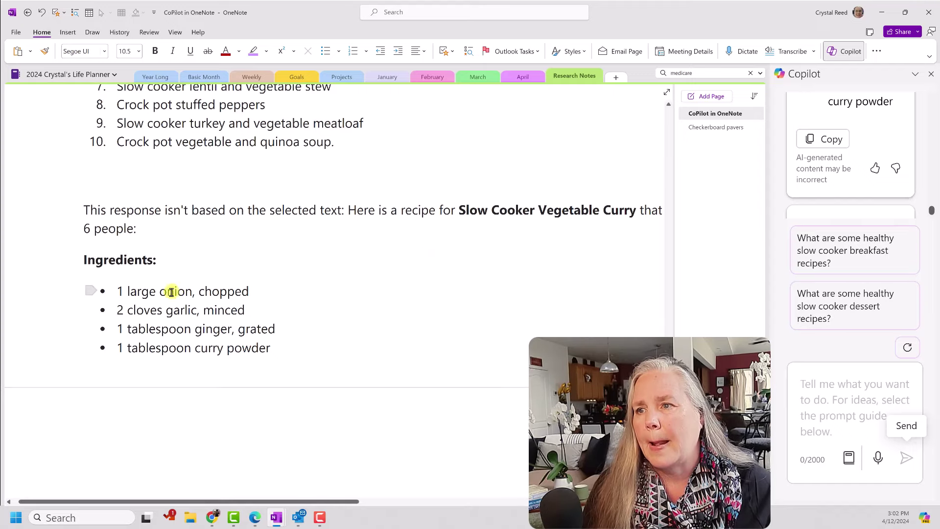
scroll(313, 325, down, 2)
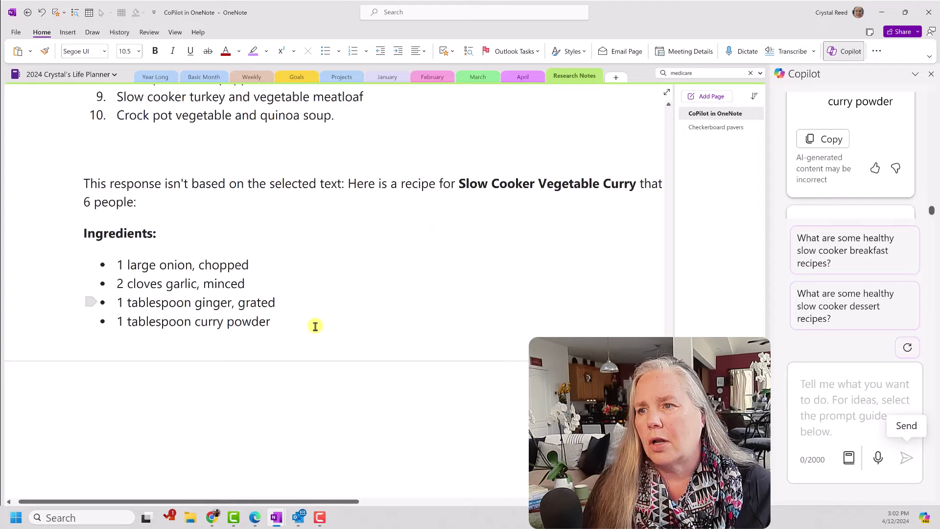
scroll(817, 170, up, 5)
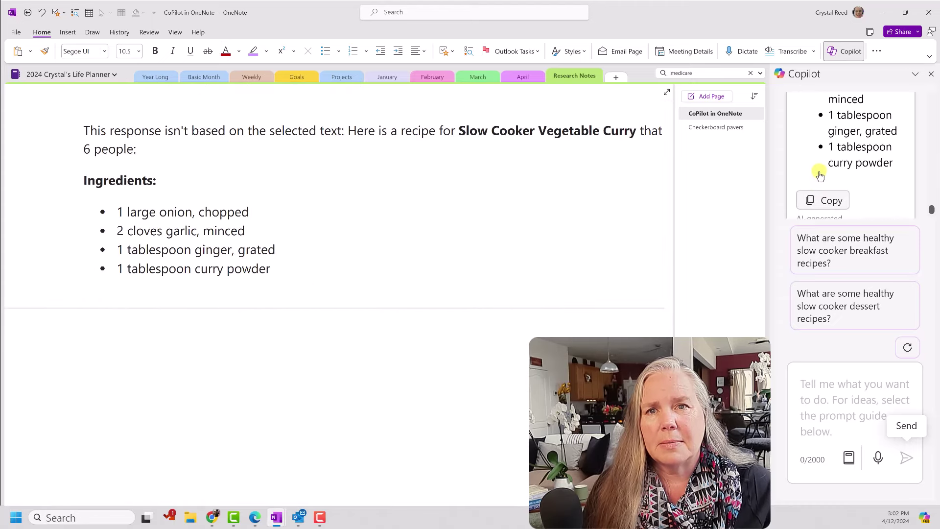
scroll(820, 176, up, 5)
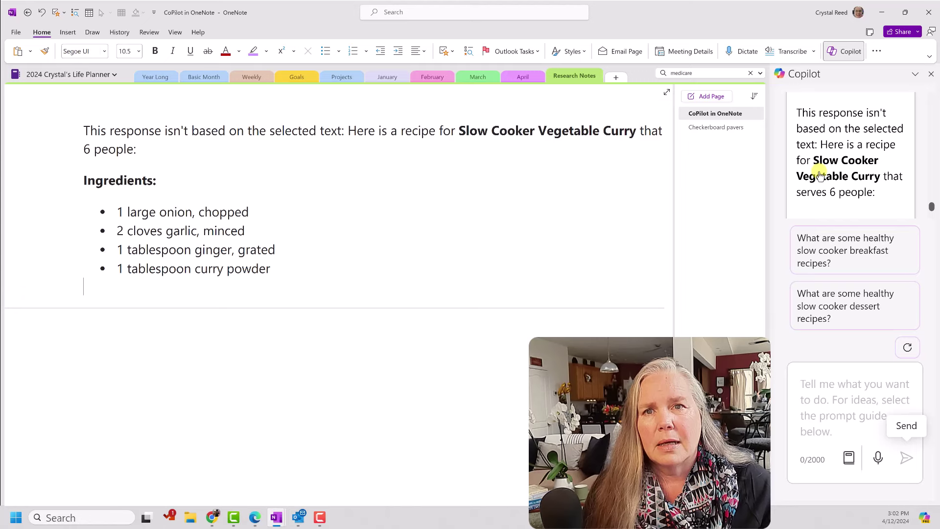
scroll(820, 175, down, 4)
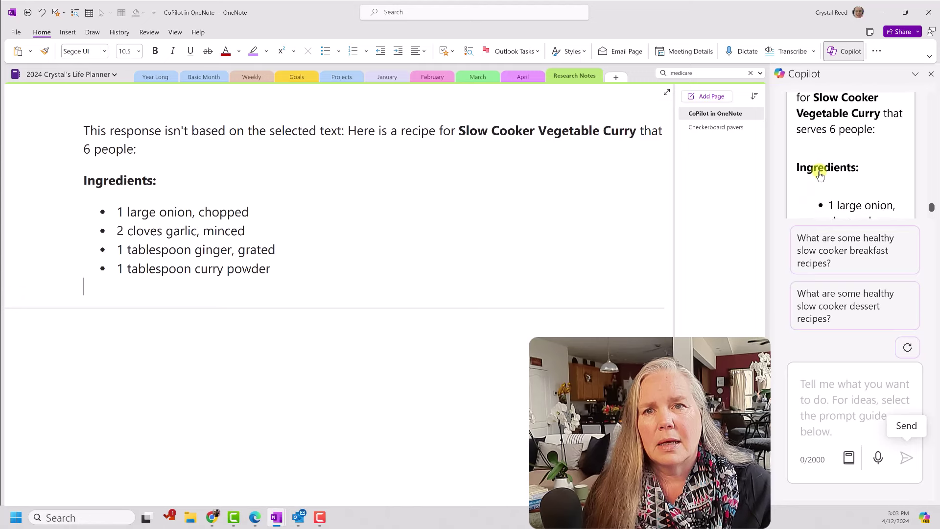
scroll(820, 175, down, 5)
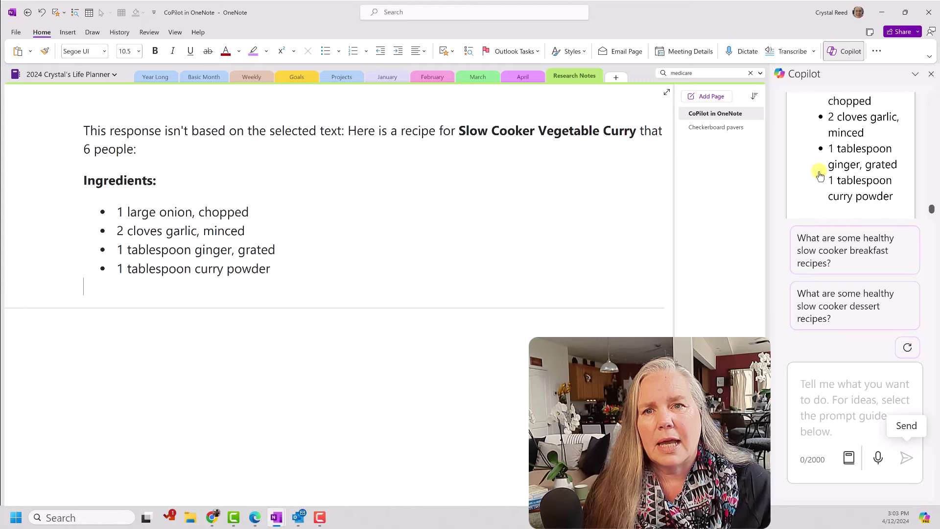
scroll(820, 176, down, 2)
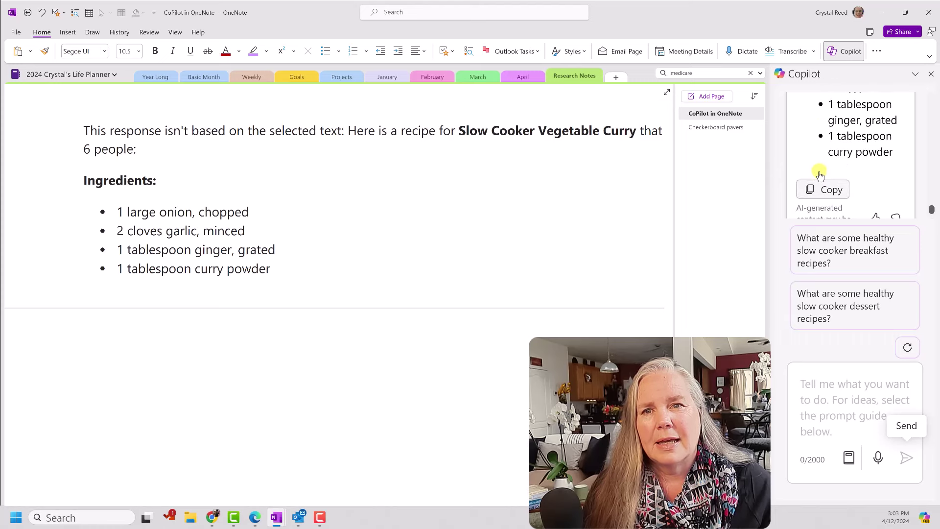
click(811, 386)
scroll(213, 254, up, 2)
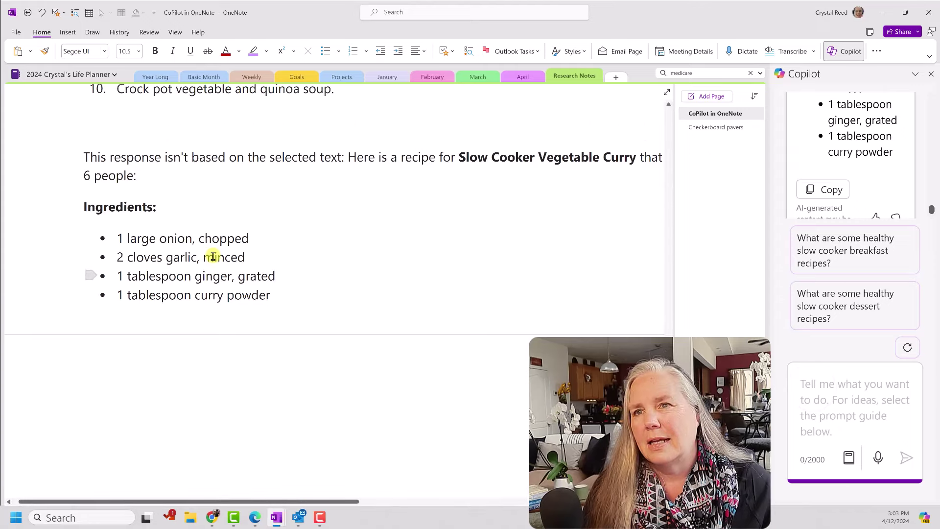
scroll(213, 256, up, 3)
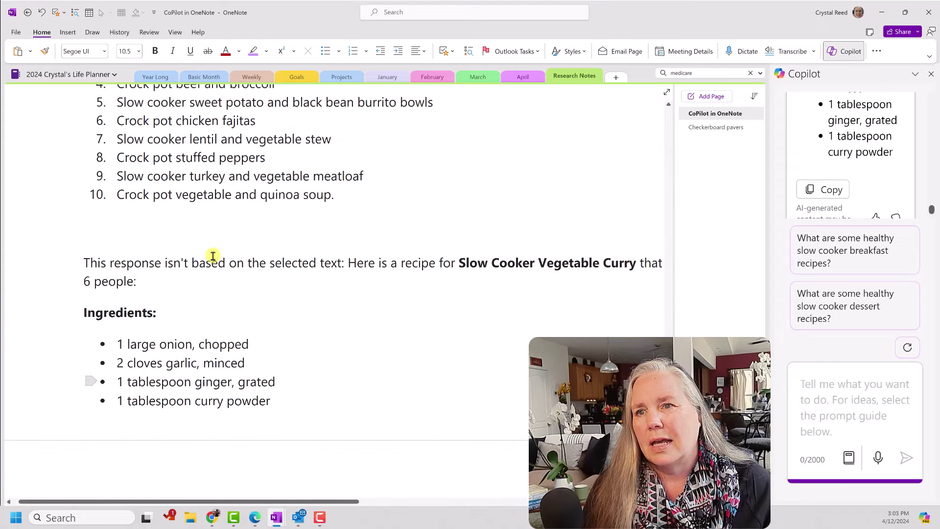
scroll(230, 256, up, 3)
scroll(249, 250, down, 4)
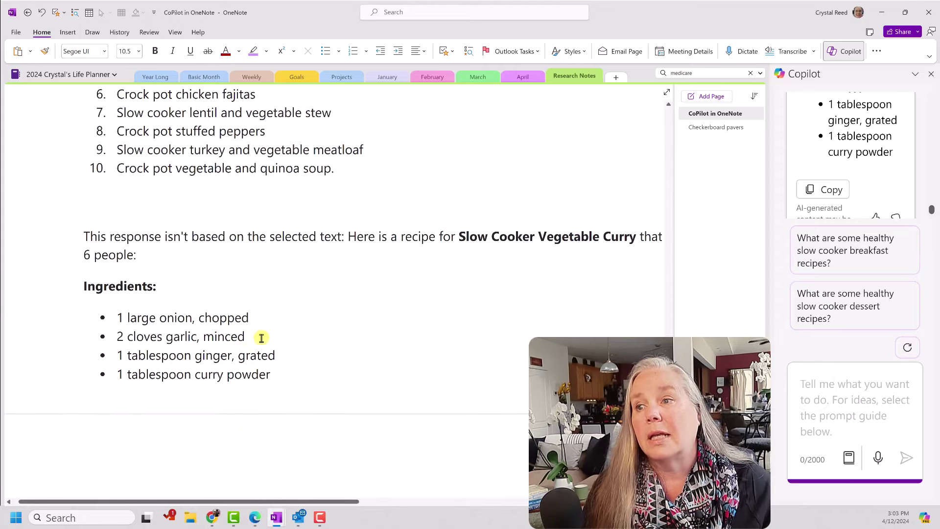
click(816, 388)
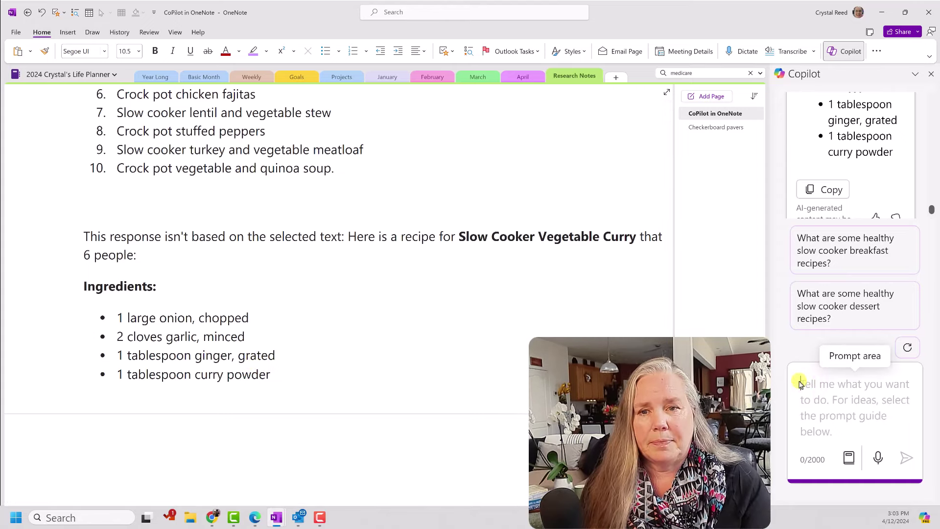
- Dictate and send 'Give me a recipe for slow cooker vegetable curry', then scroll through the reply
click(878, 457)
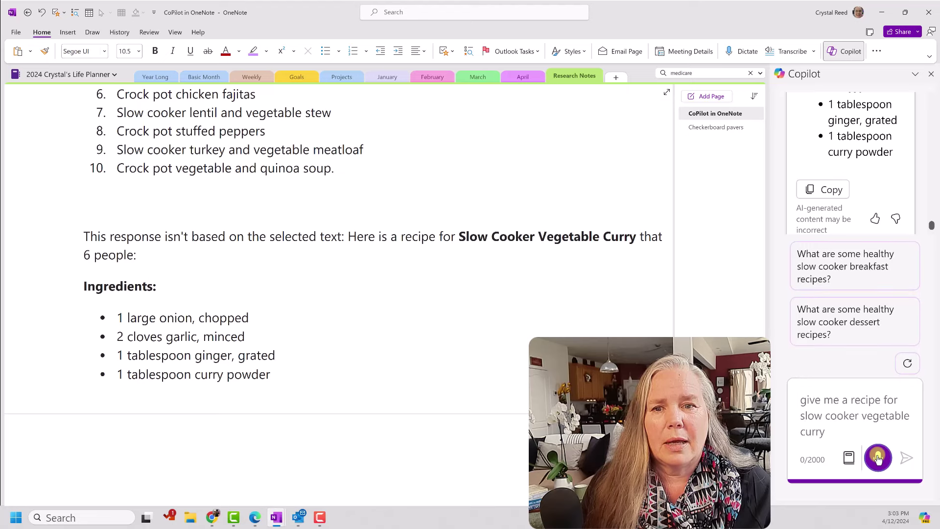
click(878, 458)
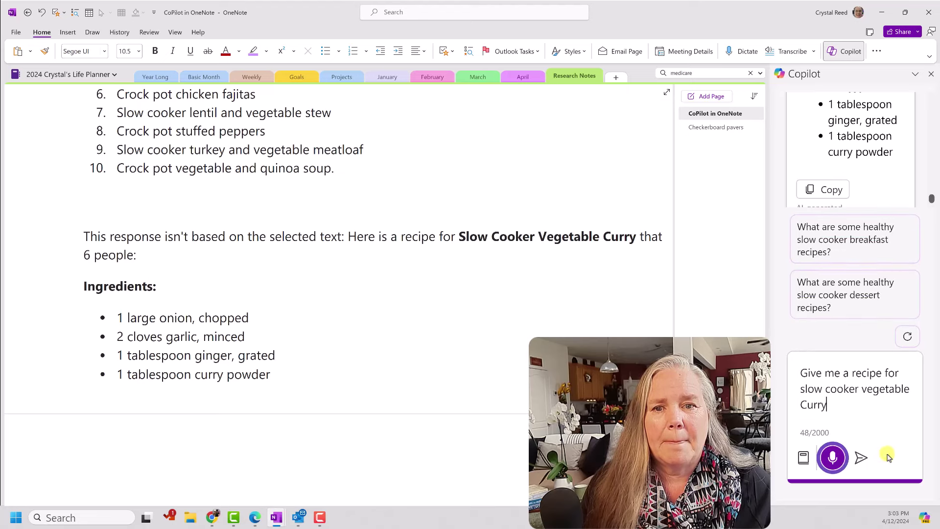
click(862, 458)
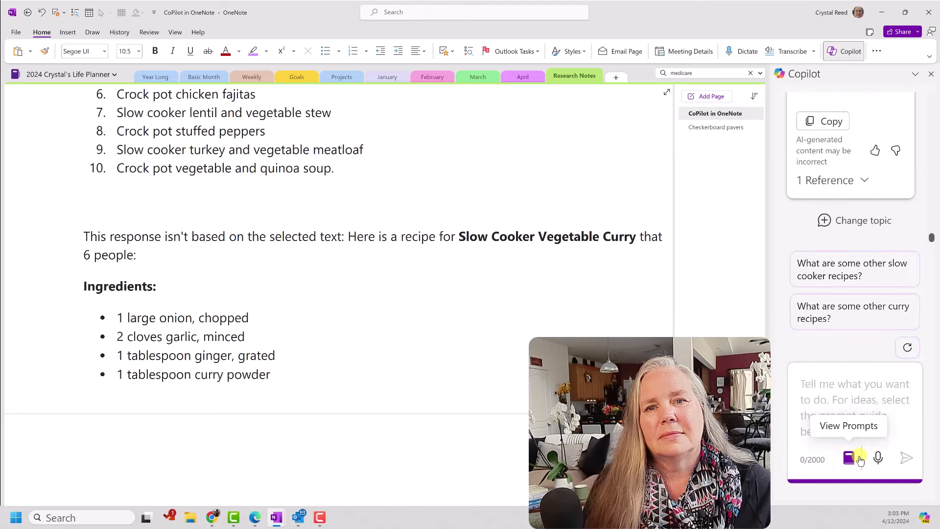
scroll(877, 142, up, 5)
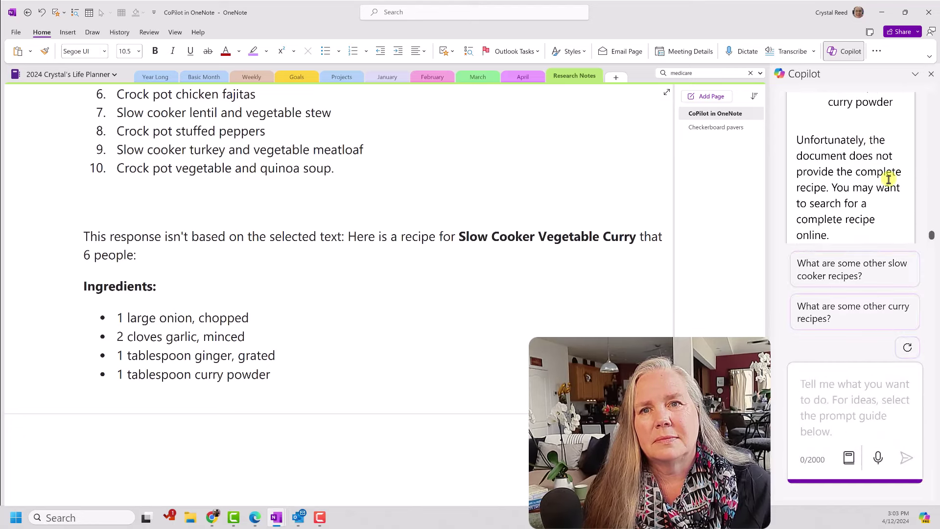
scroll(888, 182, down, 1)
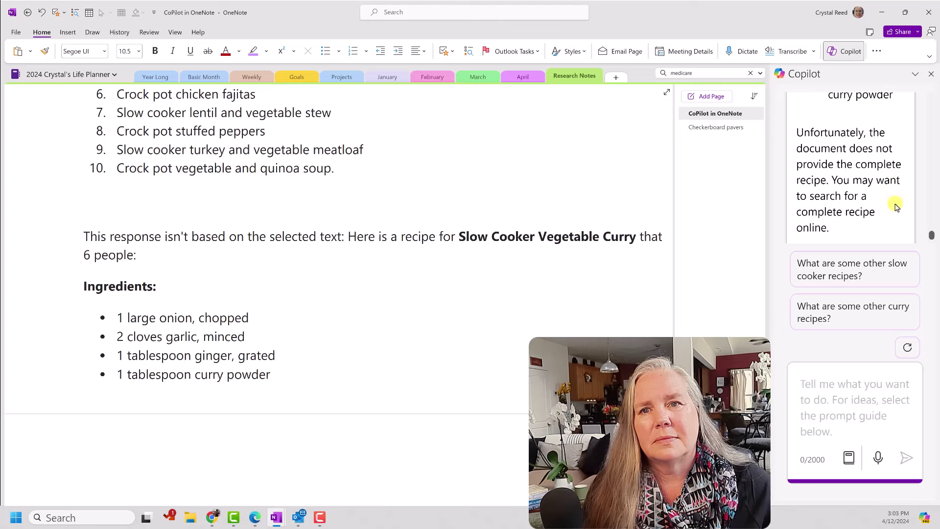
scroll(894, 206, up, 3)
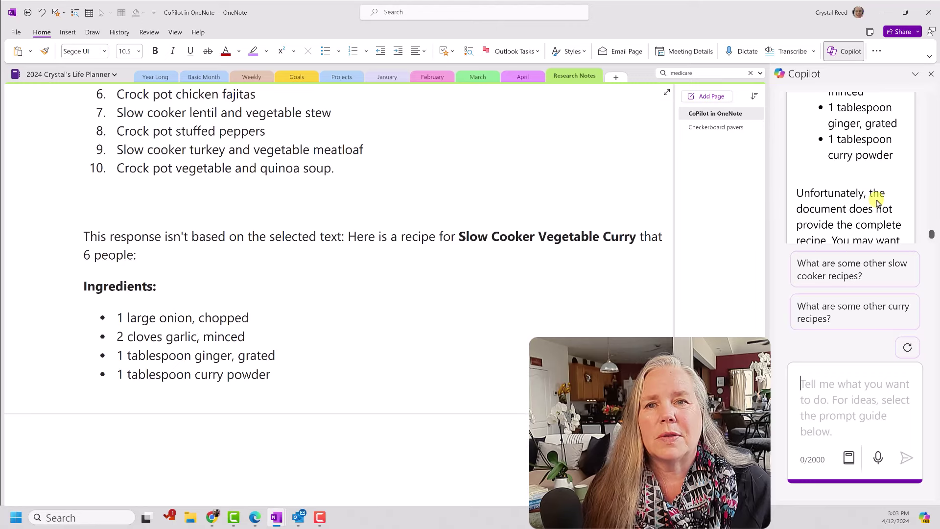
scroll(878, 203, down, 2)
scroll(877, 202, down, 3)
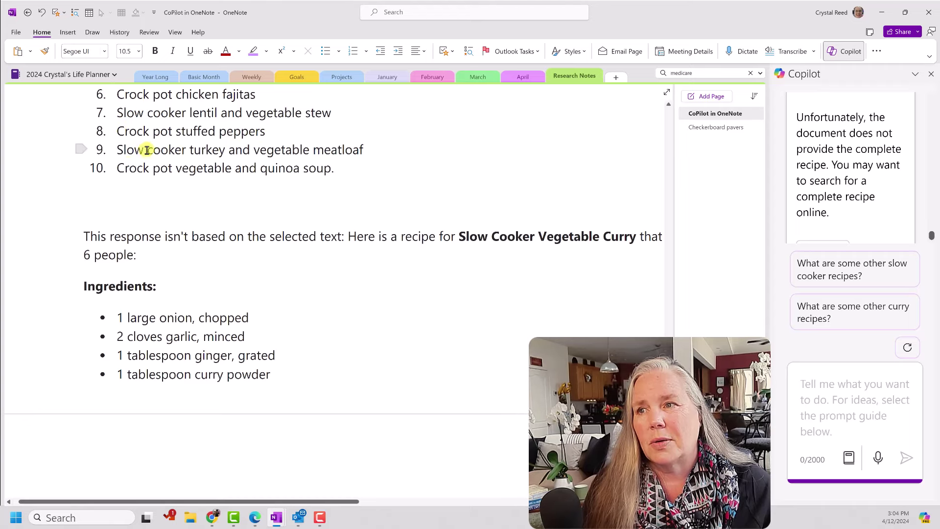
- Dictate a Copilot request for item 9's slow cooker turkey and vegetable meatloaf recipe, then add a line after curry powder
drag(126, 149, 367, 150)
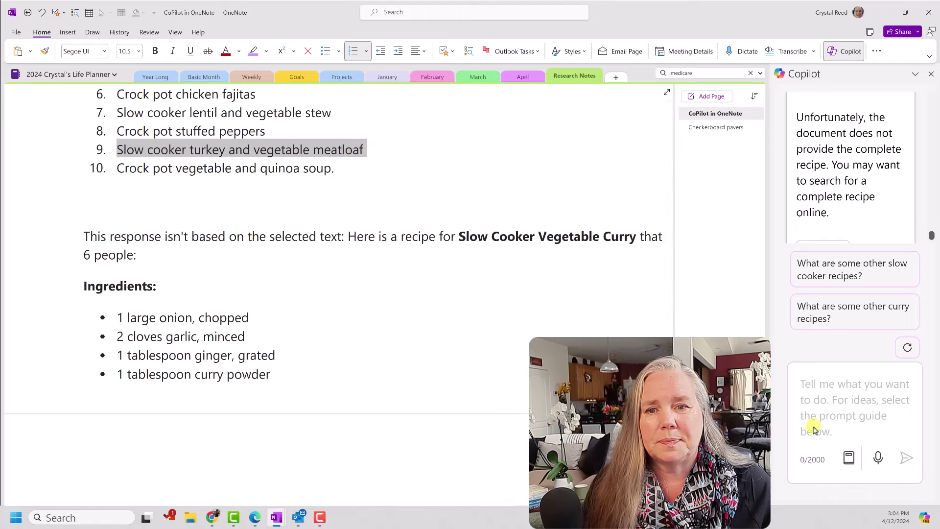
click(878, 458)
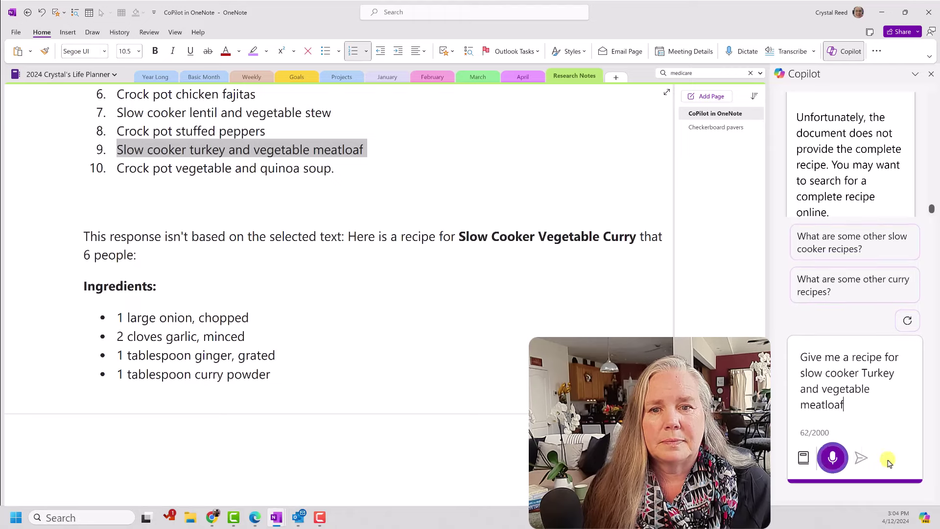
click(861, 458)
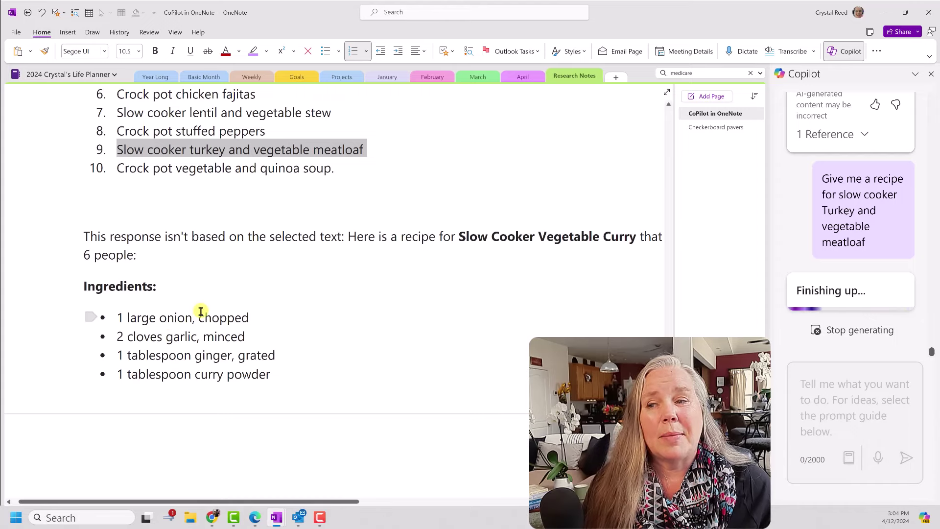
click(309, 381)
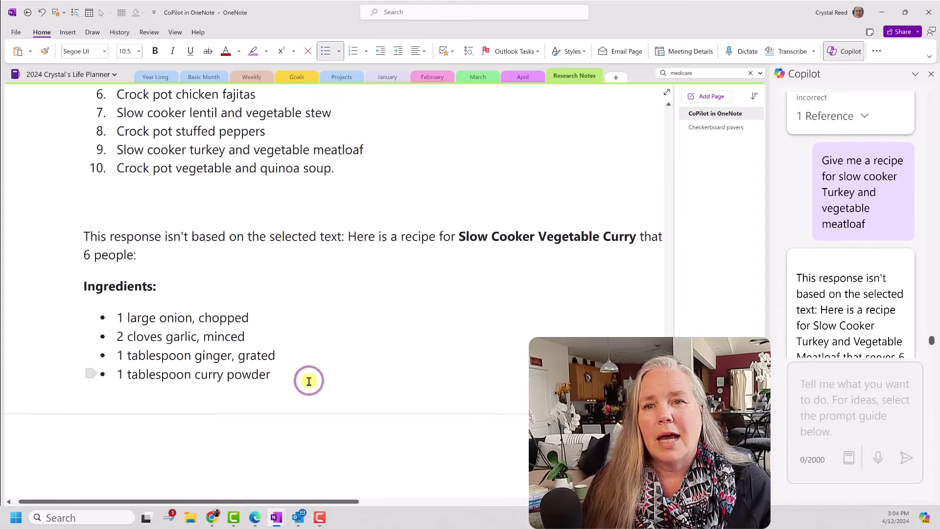
key(Return)
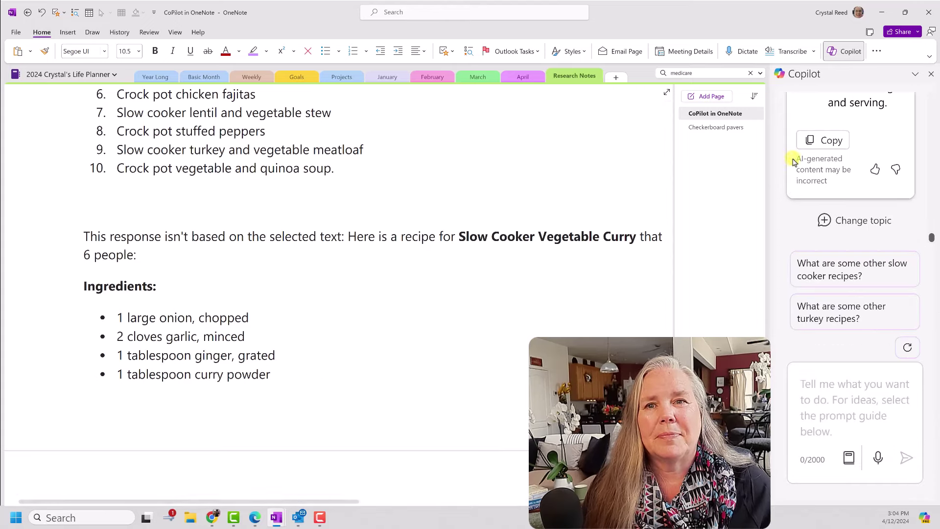
- Copy Copilot's meatloaf recipe and paste it below the curry ingredients, then review it
click(828, 140)
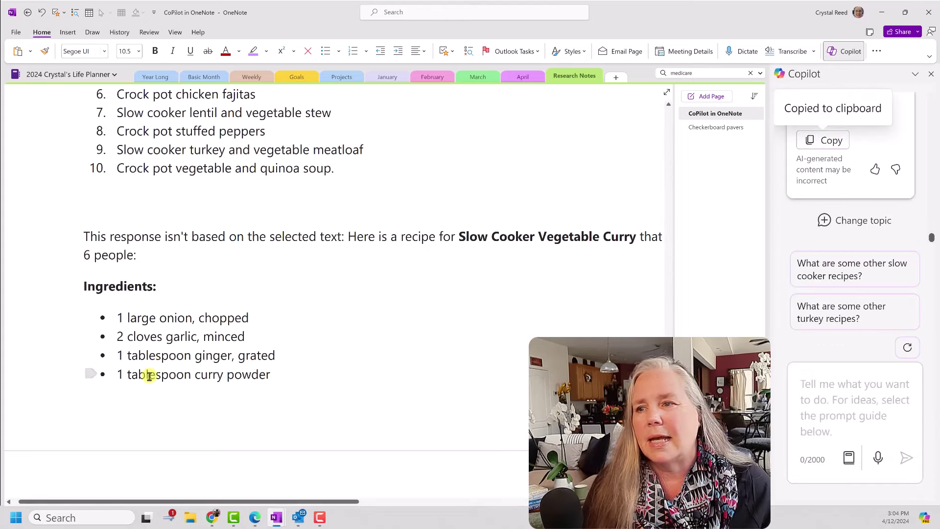
click(106, 418)
key(ctrl+v)
scroll(147, 388, up, 5)
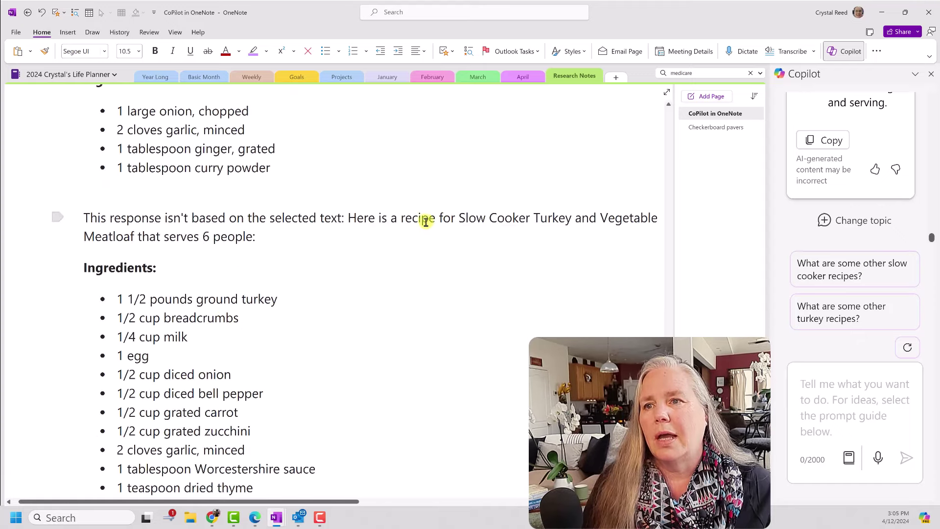
scroll(465, 269, down, 1)
scroll(465, 270, down, 4)
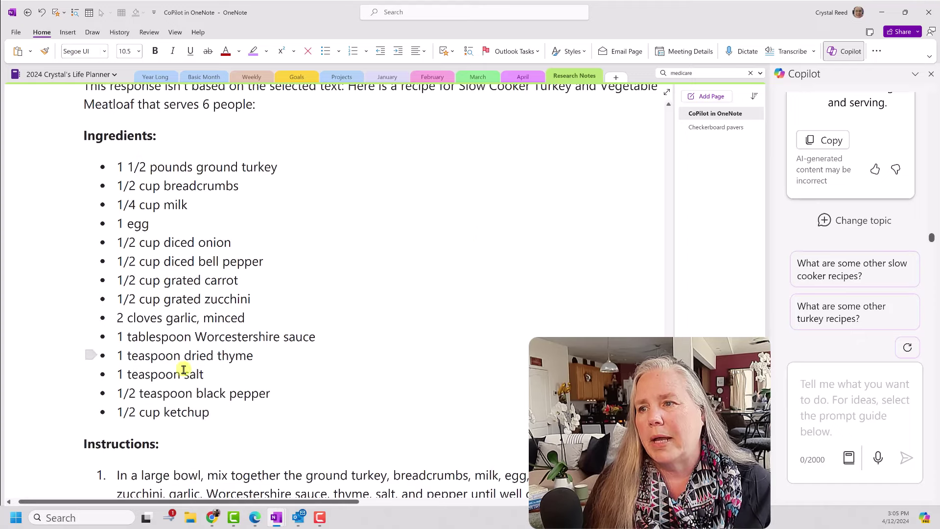
scroll(221, 398, down, 8)
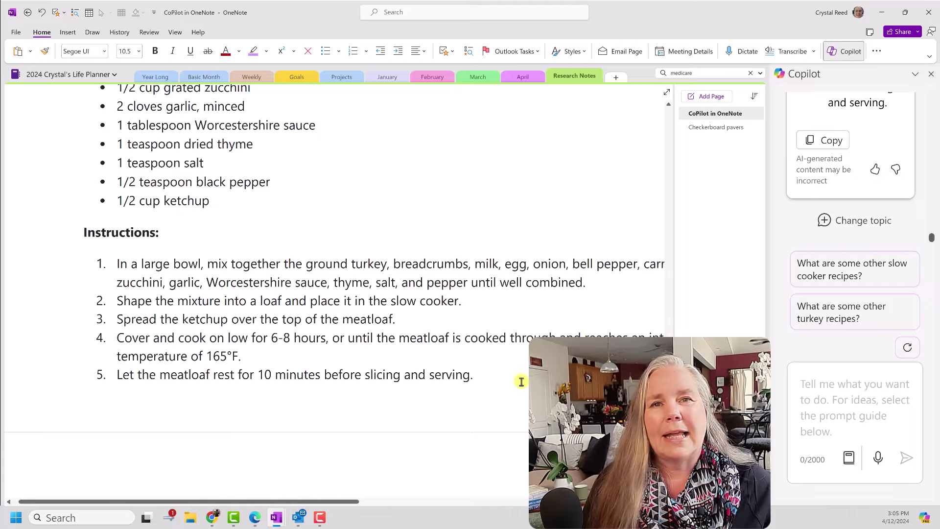
scroll(521, 382, up, 5)
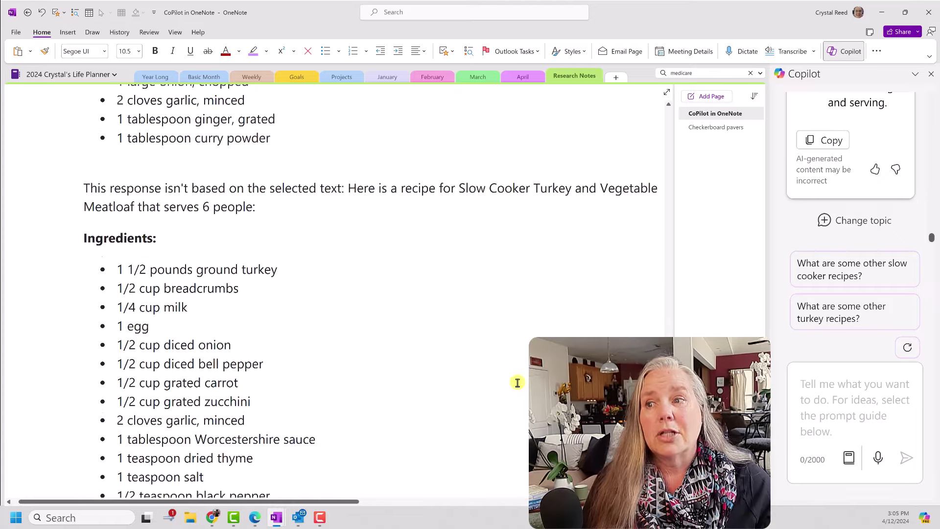
- Give Copilot's meatloaf recipe reply a thumbs-up
click(875, 170)
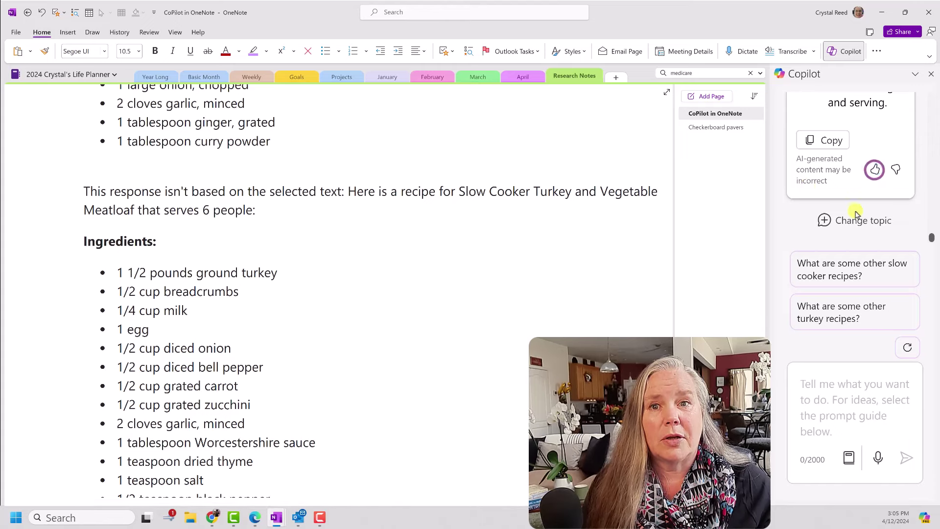
click(874, 171)
scroll(875, 175, up, 3)
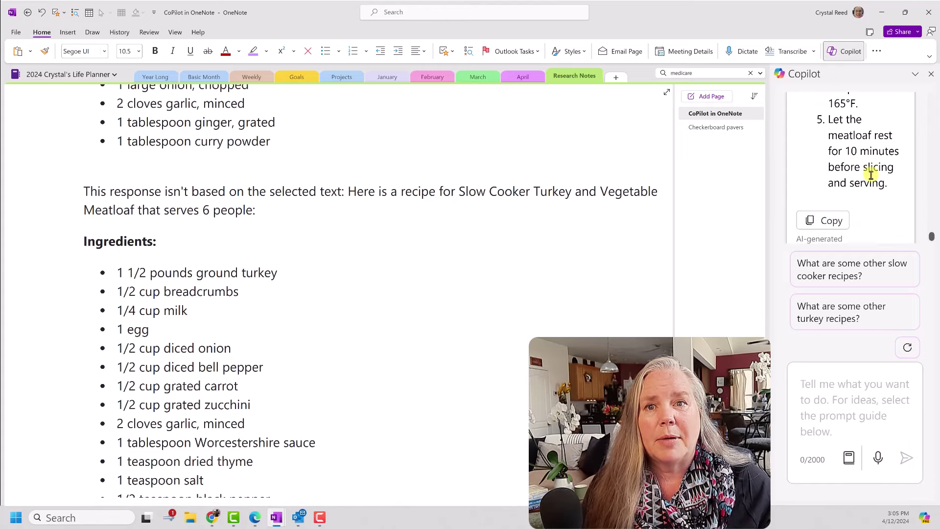
scroll(869, 177, up, 5)
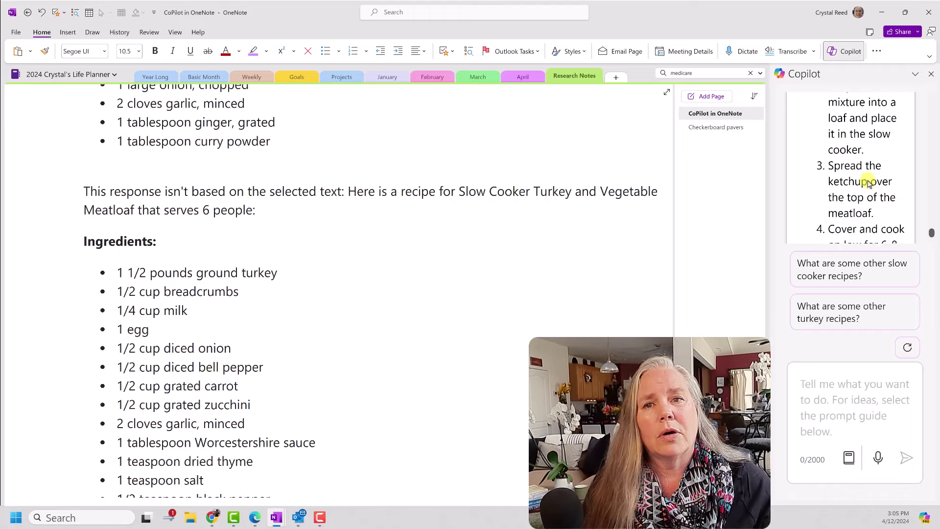
- Give the earlier 'Sorry, I can't generate' Copilot reply a thumbs-down
scroll(868, 182, up, 5)
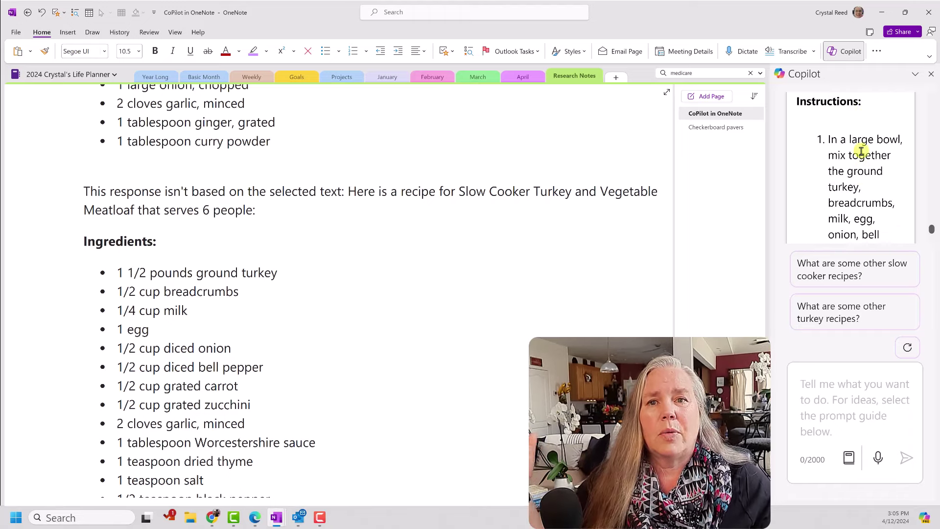
scroll(861, 151, up, 5)
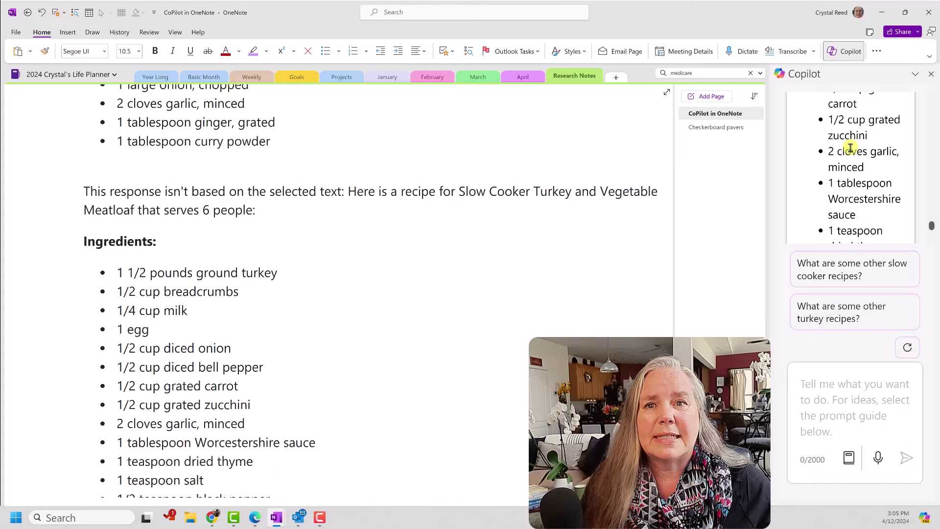
scroll(850, 148, up, 5)
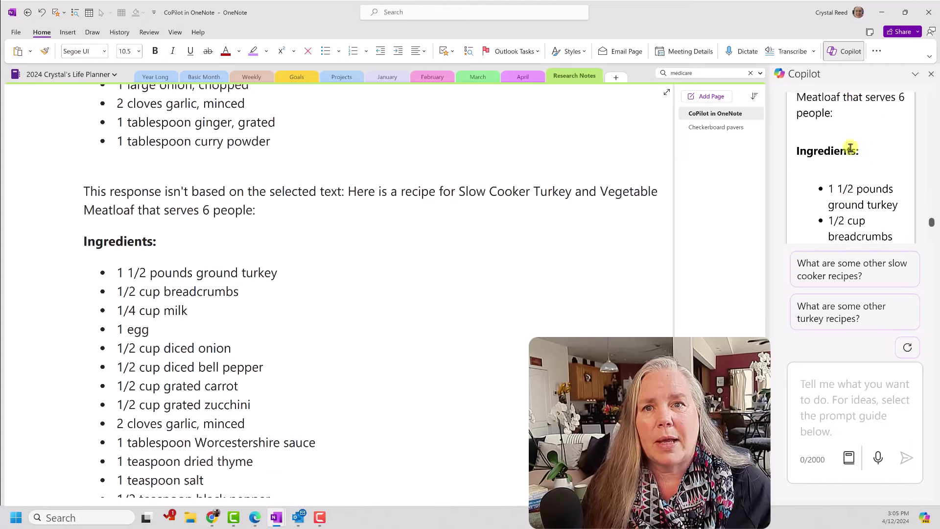
scroll(850, 147, up, 5)
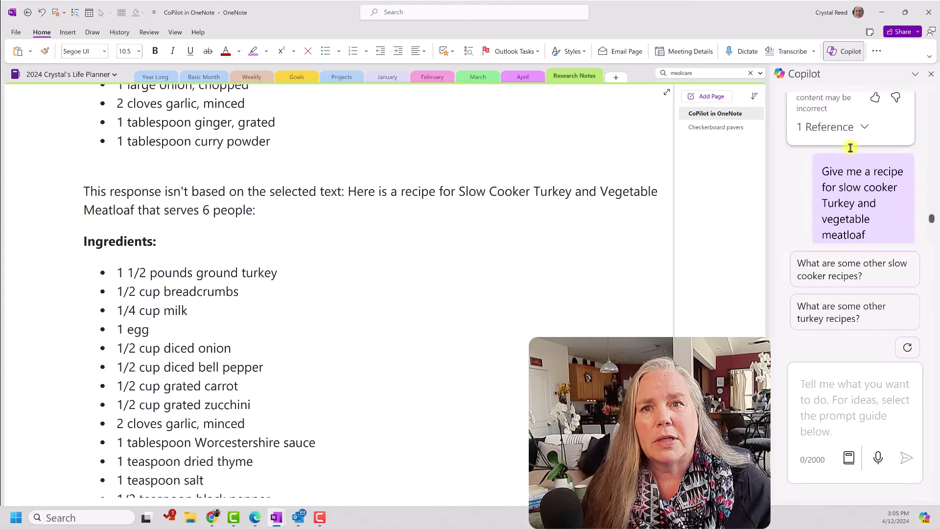
click(895, 150)
scroll(896, 150, up, 5)
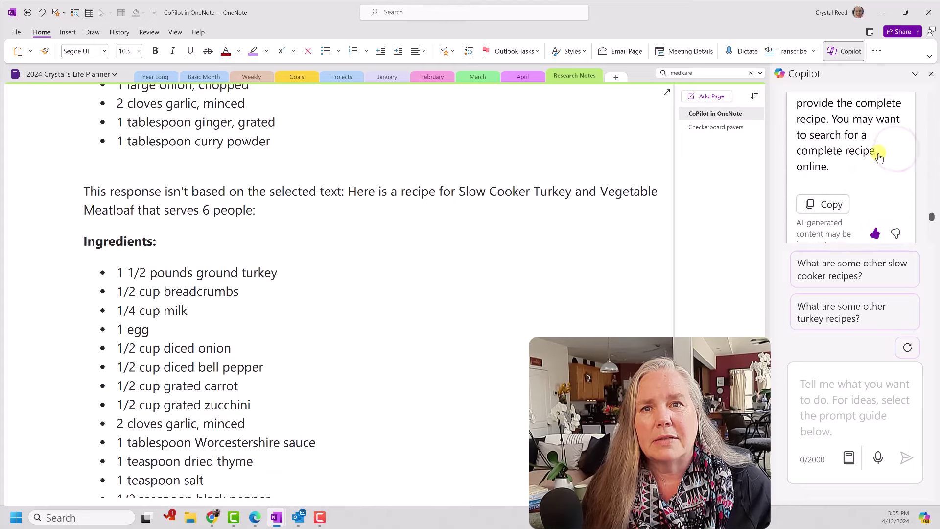
scroll(878, 147, up, 8)
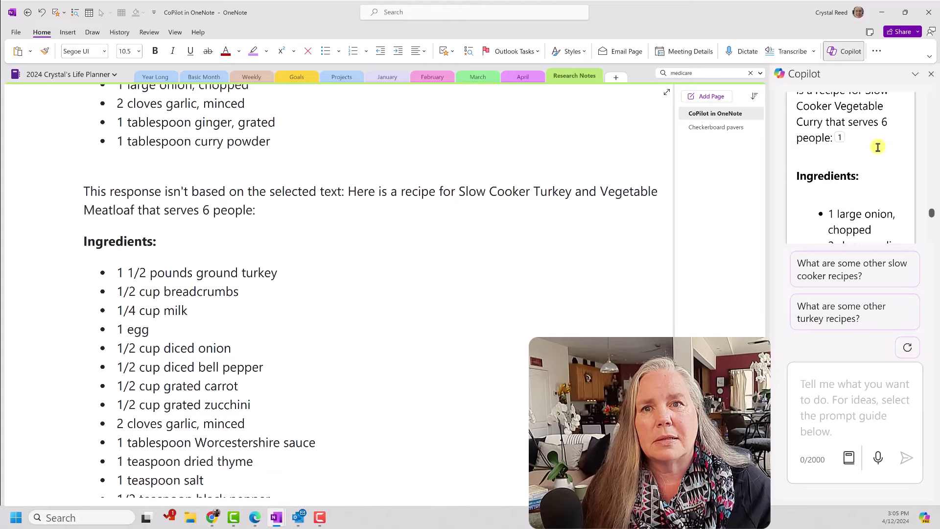
scroll(878, 147, up, 4)
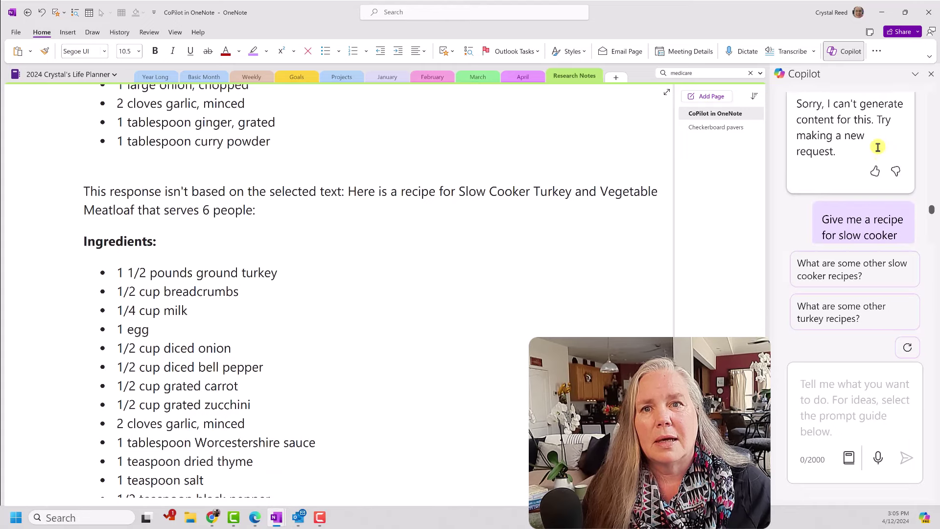
click(895, 169)
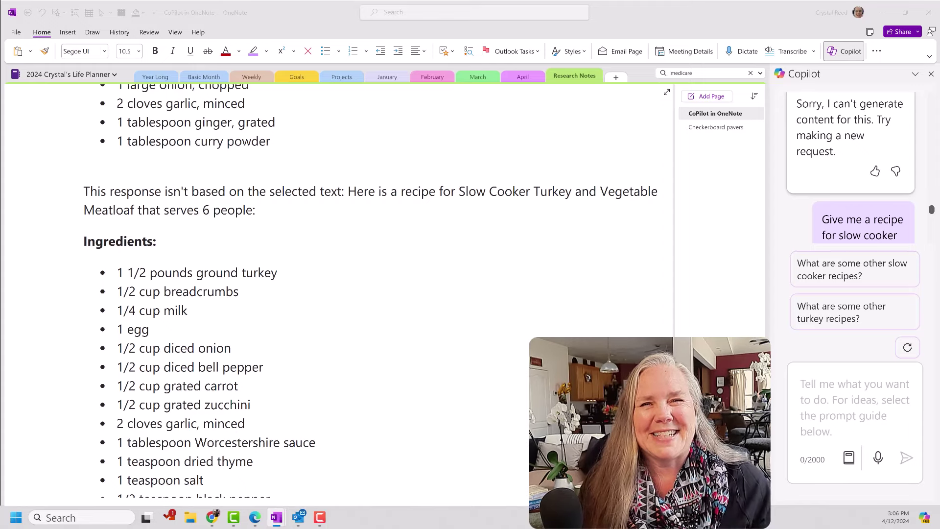
- Send Copilot the pasted Getting Things Done prompt for a chapter table and ten discussion questions
click(855, 406)
key(ctrl+v)
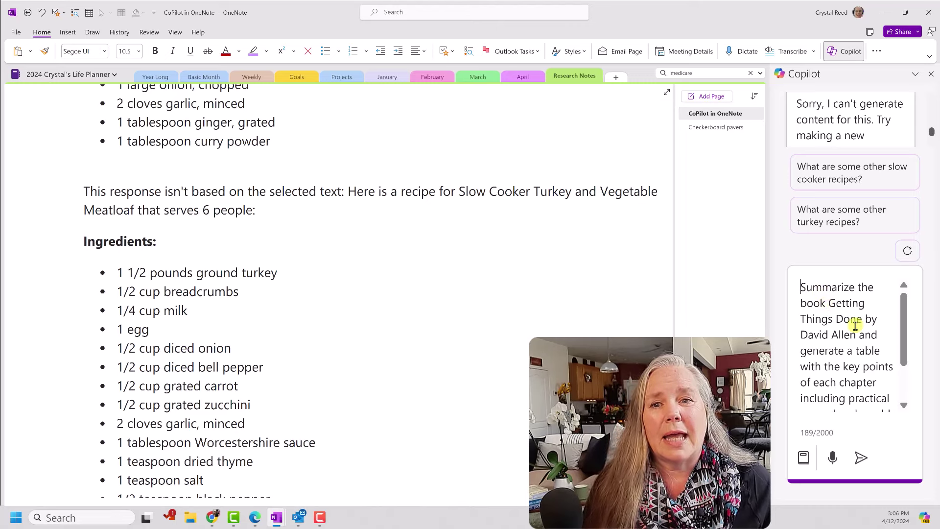
scroll(867, 334, down, 1)
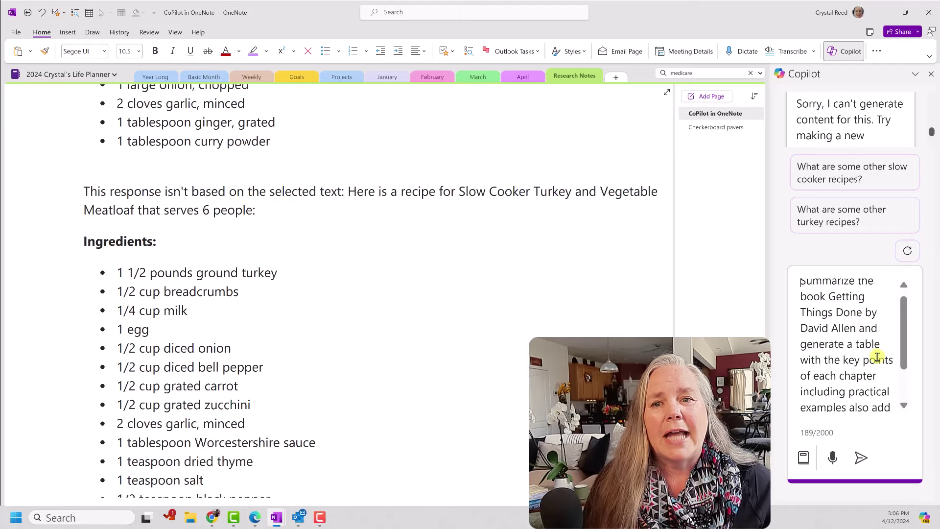
scroll(872, 388, down, 1)
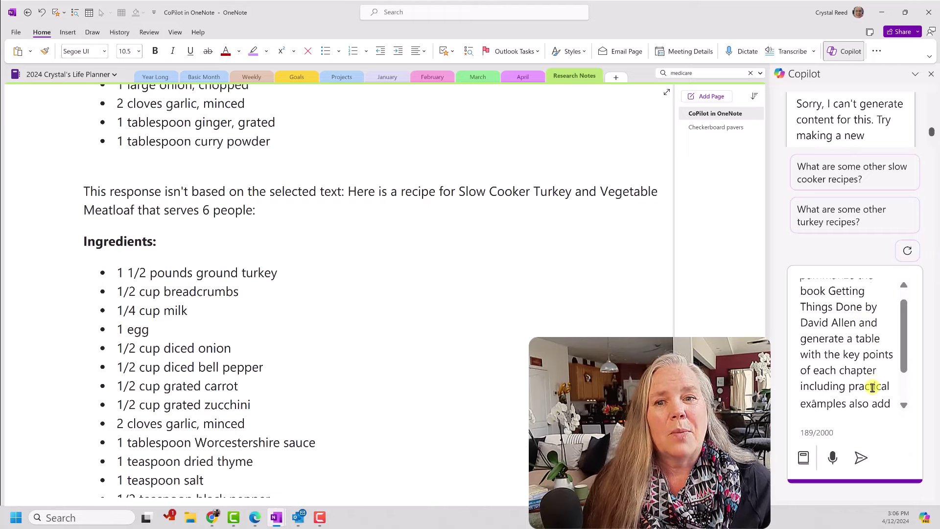
scroll(872, 387, down, 1)
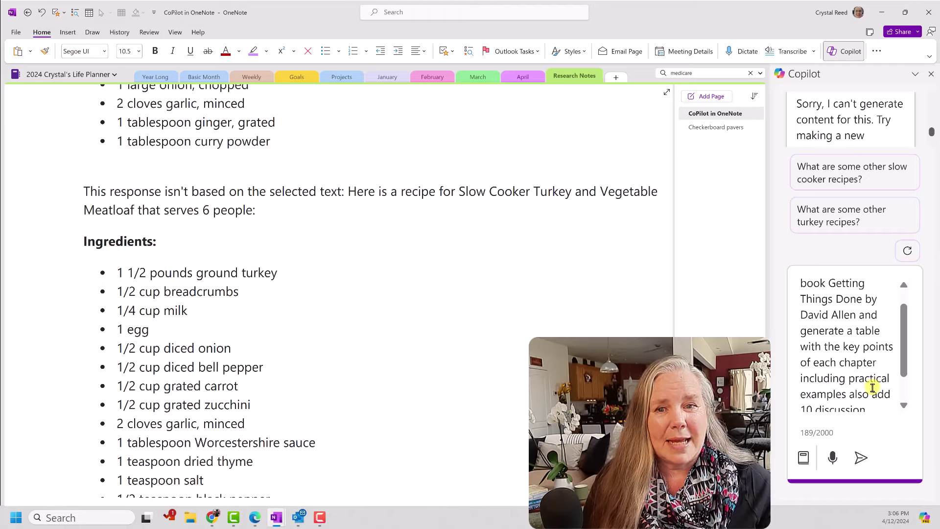
scroll(872, 387, down, 3)
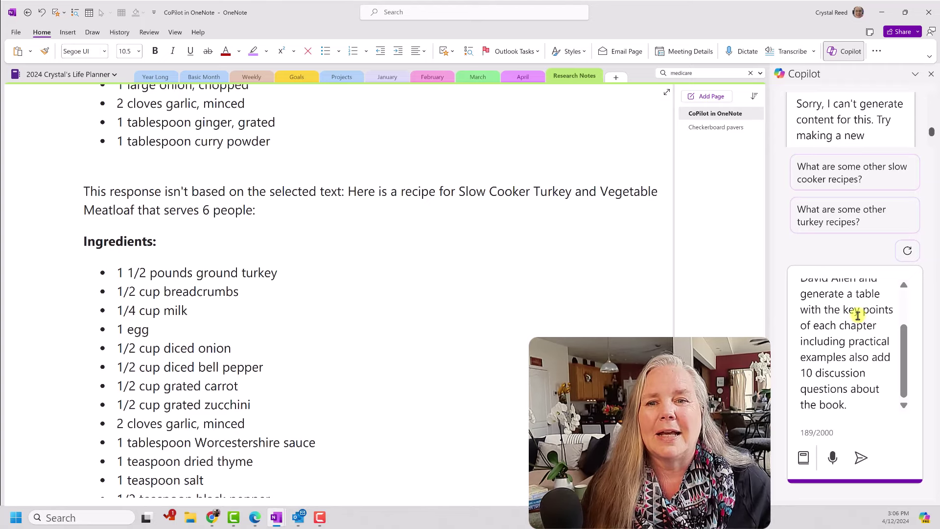
click(862, 459)
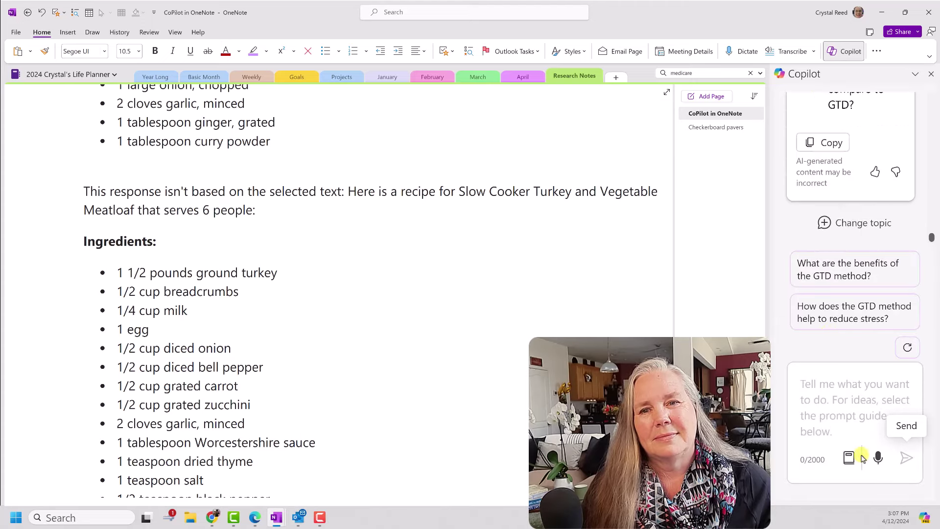
scroll(507, 203, down, 10)
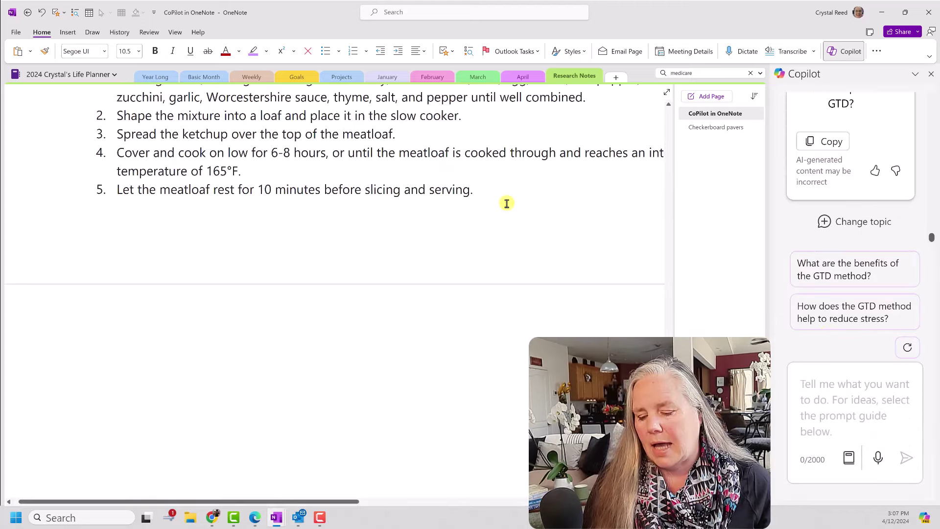
key(ctrl+v)
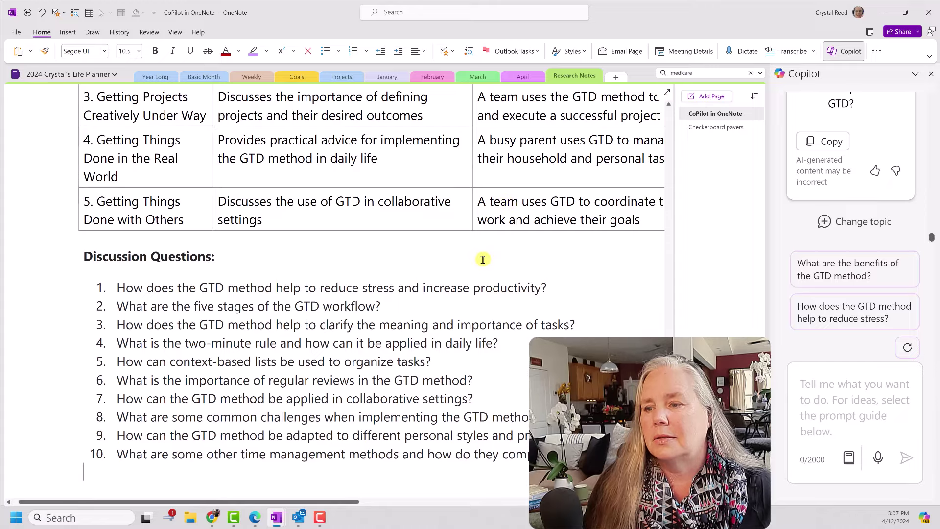
scroll(483, 260, down, 4)
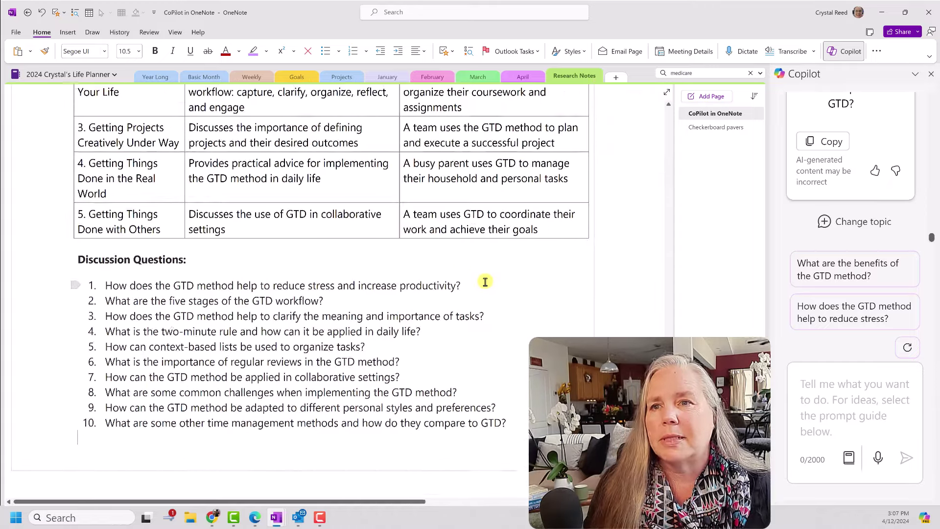
scroll(485, 282, up, 5)
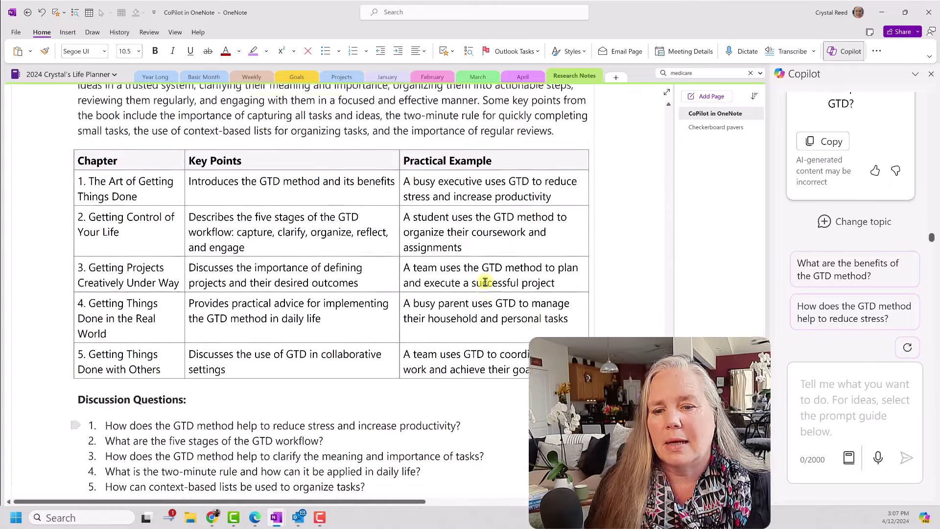
scroll(485, 282, up, 5)
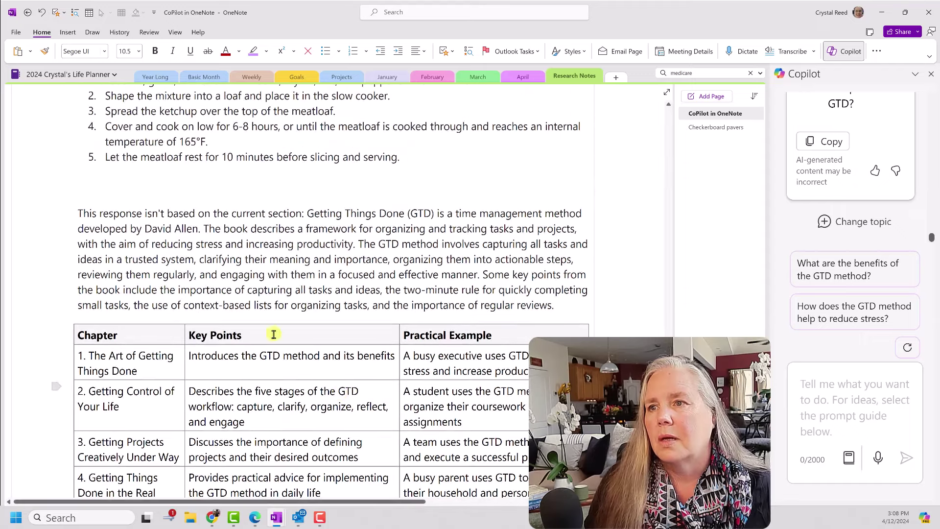
scroll(300, 238, down, 4)
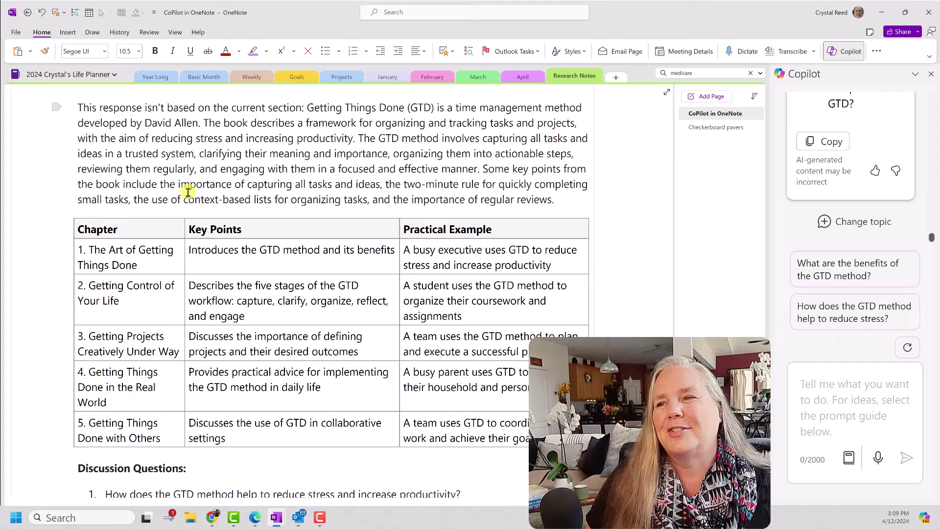
scroll(185, 193, down, 3)
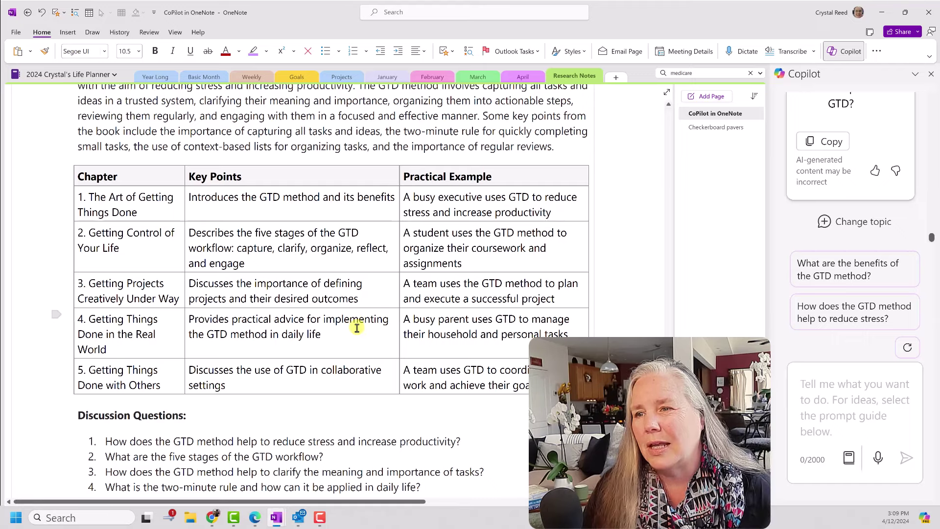
- Review Copilot's GTD table and ten discussion questions, and rate the answer helpful
scroll(357, 339, down, 5)
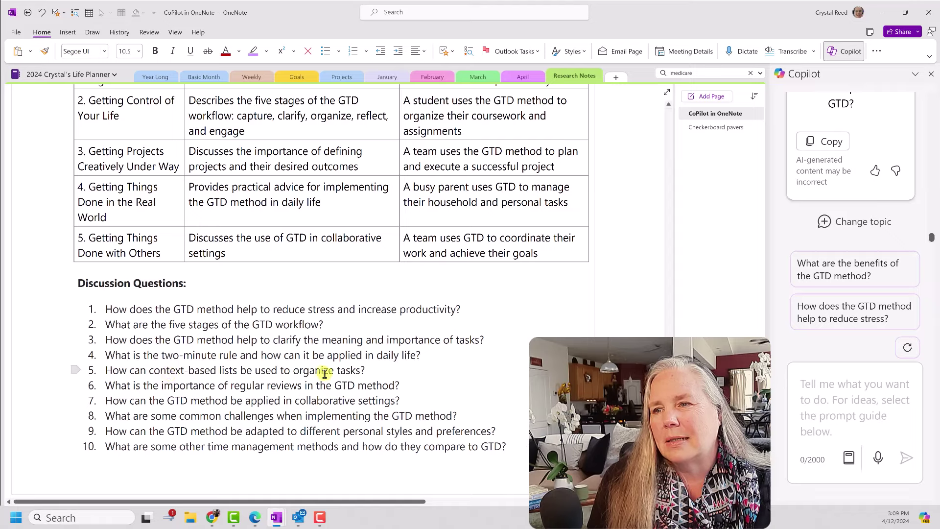
scroll(386, 374, down, 1)
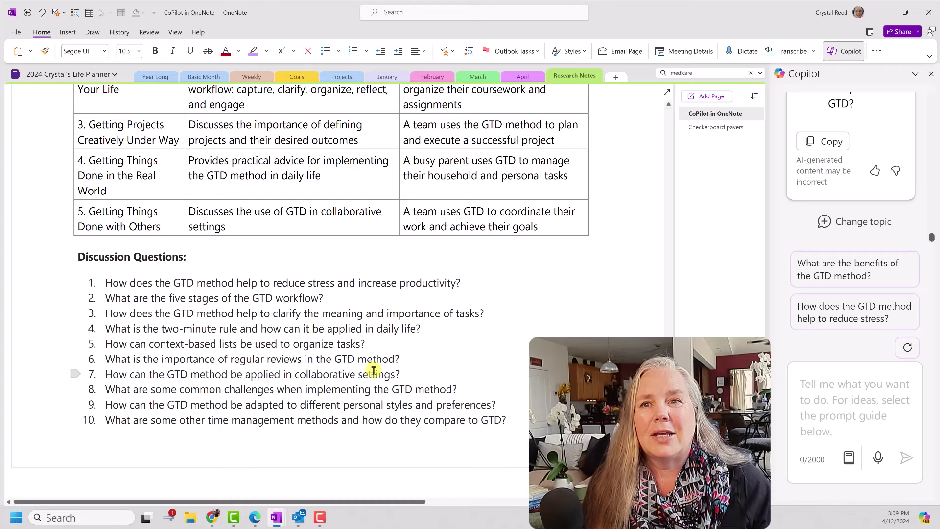
click(875, 171)
scroll(616, 242, up, 5)
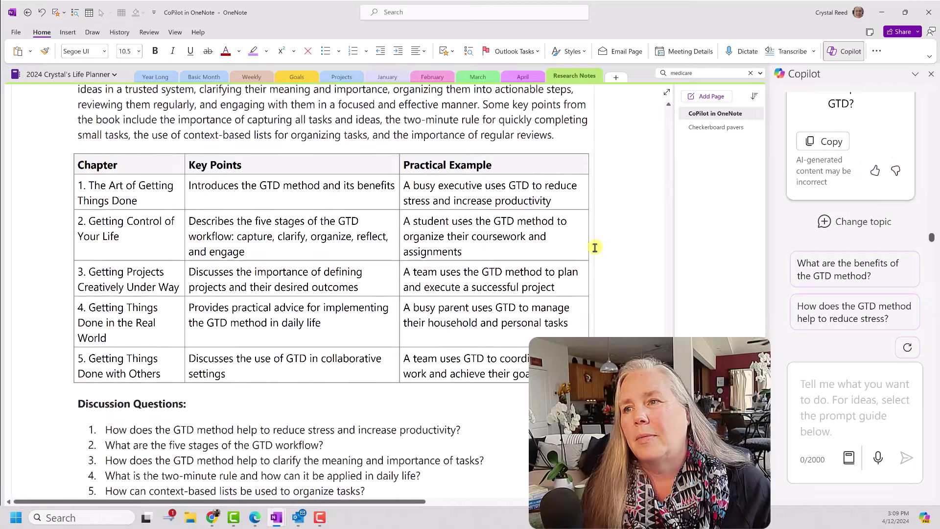
scroll(571, 242, up, 3)
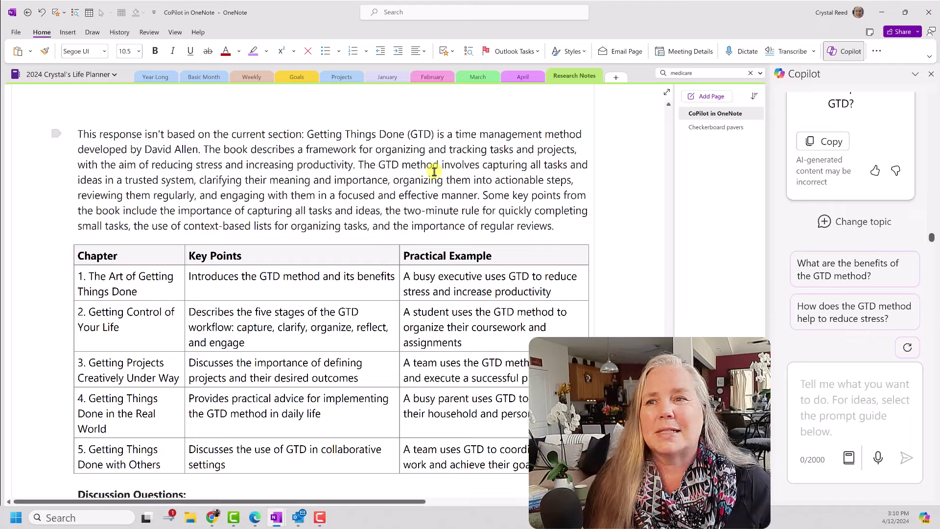
scroll(434, 171, down, 5)
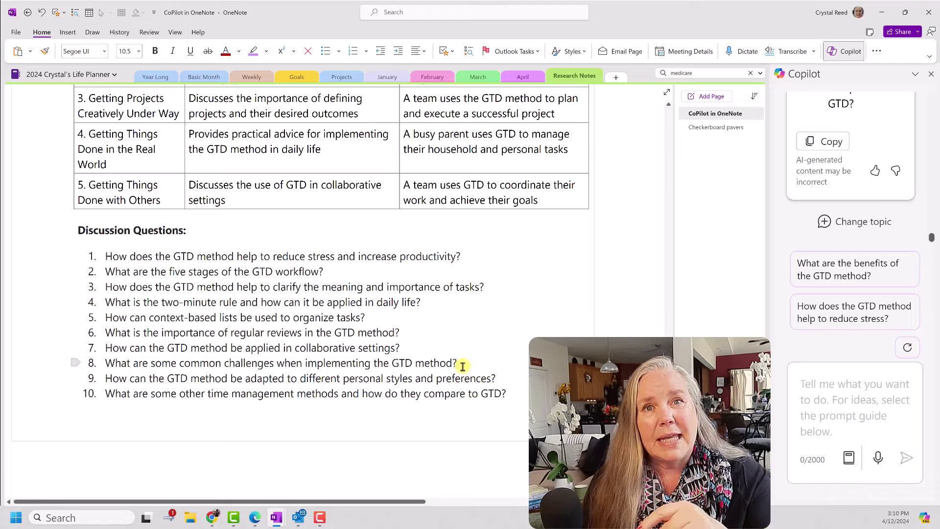
- Open the Projects Master page and send Copilot the pasted completed-projects achievements request
key(alt+Left)
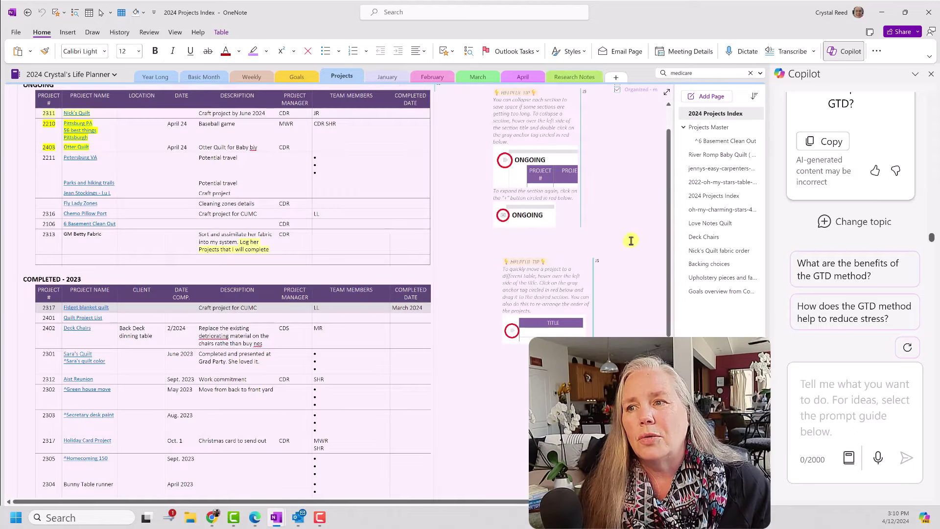
click(691, 127)
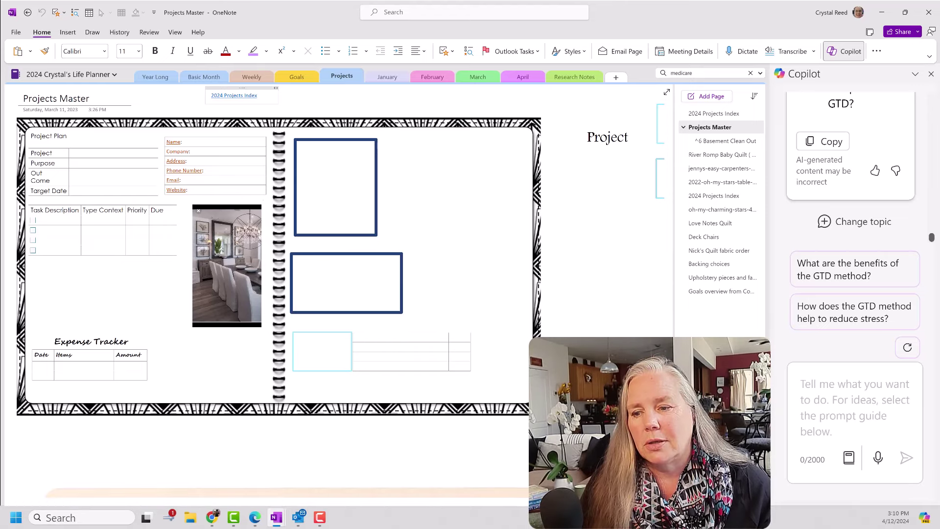
text(In this section look at my completed projects and summarize my top achievements)
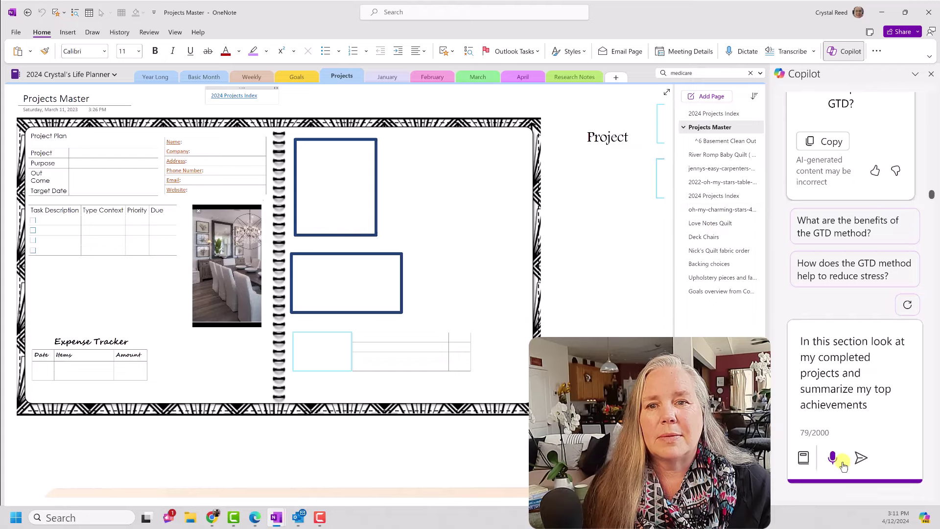
click(858, 457)
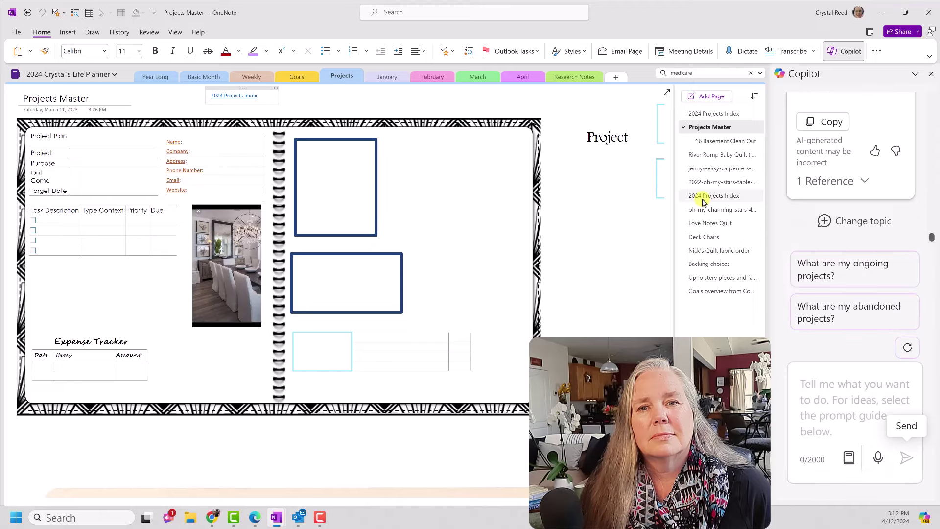
- Paste Copilot's achievements summary onto a new Projects page with Keep Source Formatting
click(819, 125)
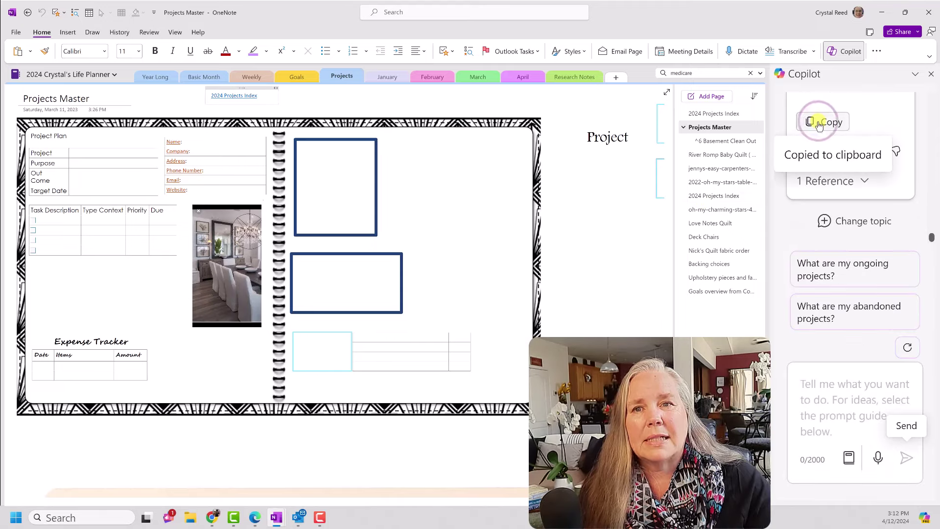
click(712, 97)
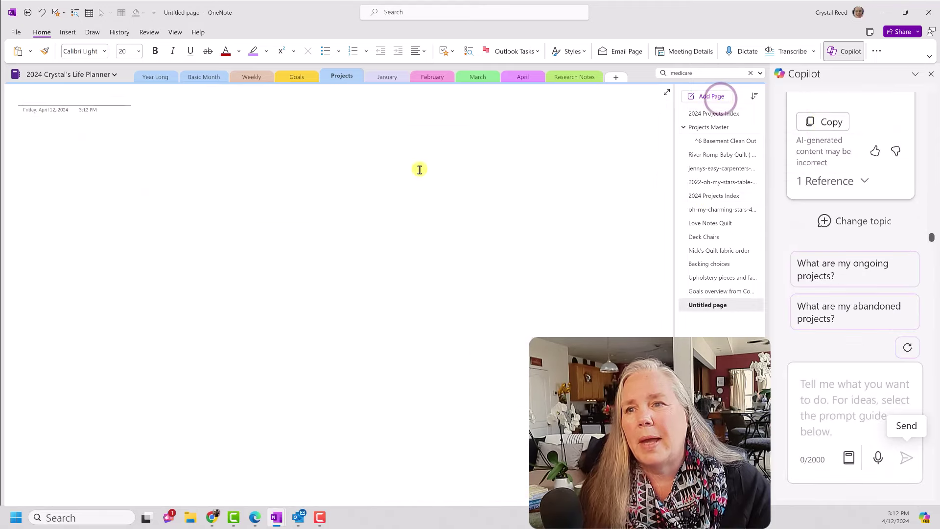
right_click(35, 145)
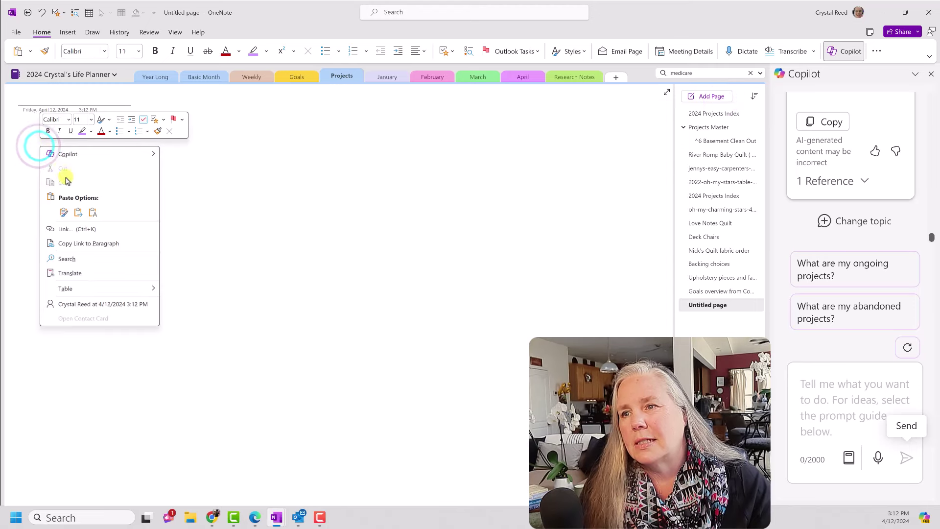
click(64, 213)
ctrl+scroll(258, 236, up, 5)
drag(289, 501, 178, 471)
scroll(178, 416, up, 5)
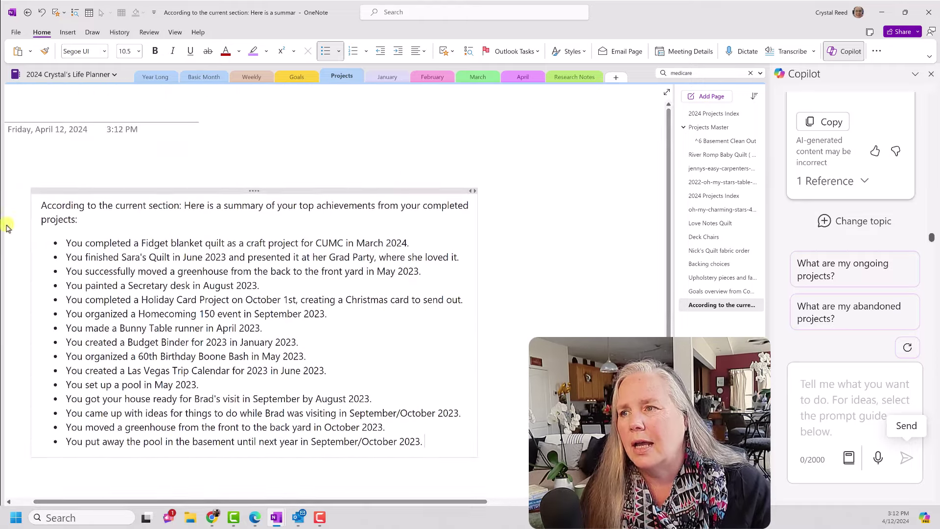
drag(120, 501, 110, 502)
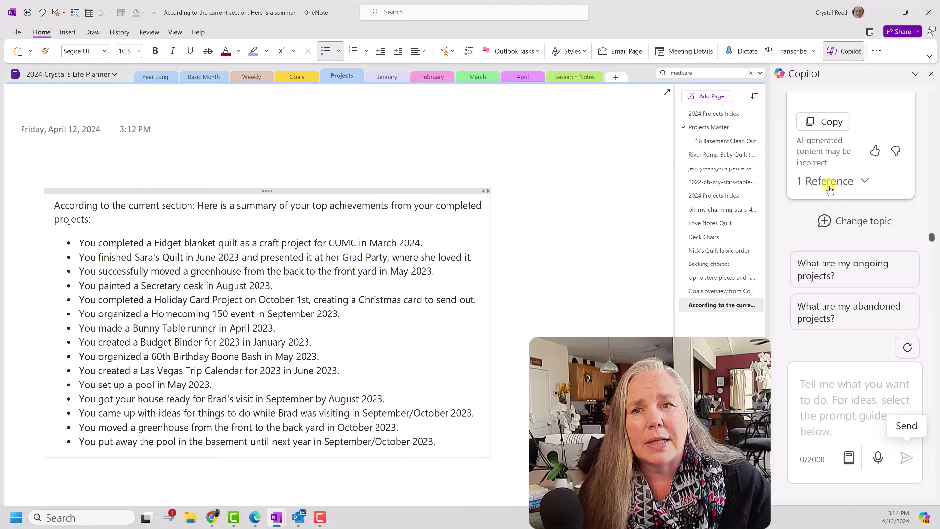
scroll(830, 181, up, 1)
mouse_move(890, 162)
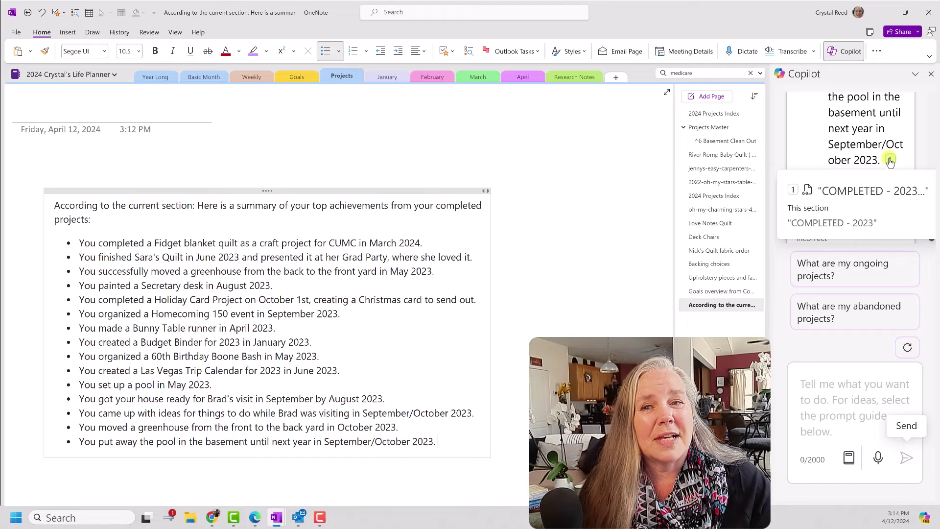
click(890, 162)
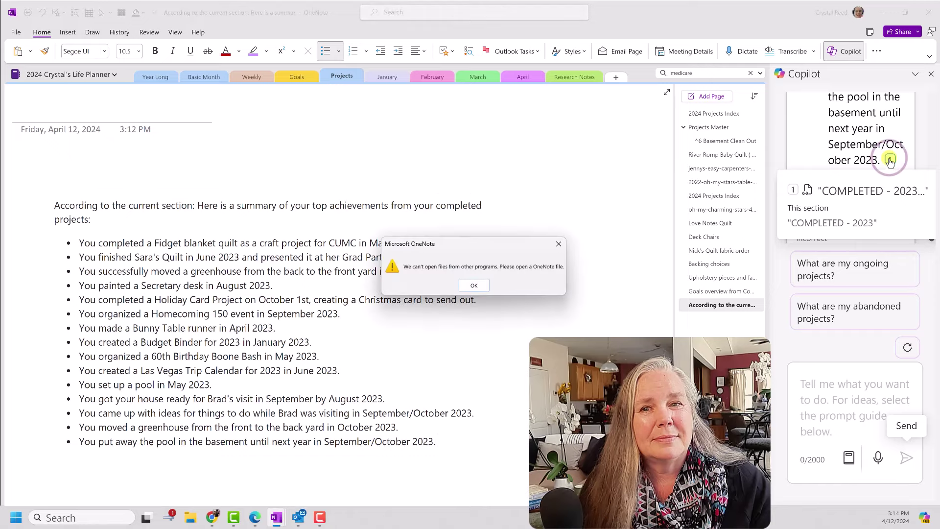
click(558, 243)
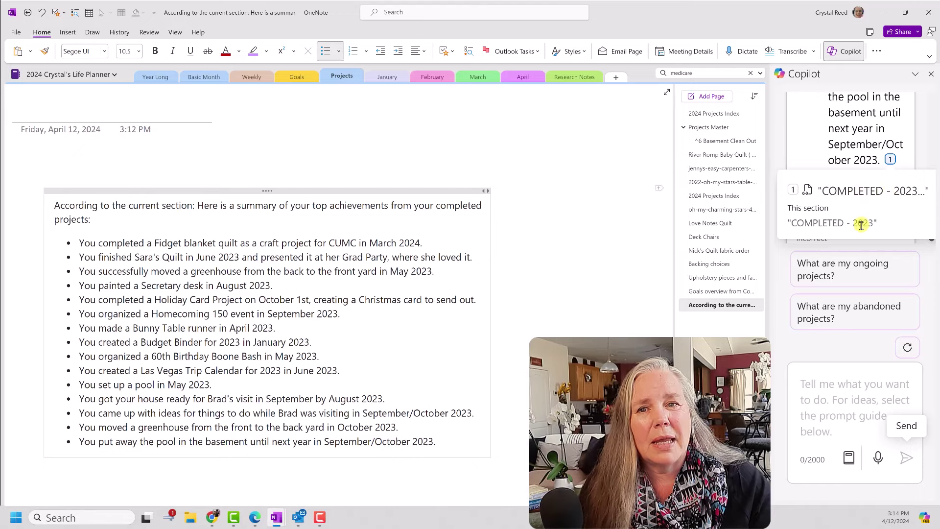
click(807, 190)
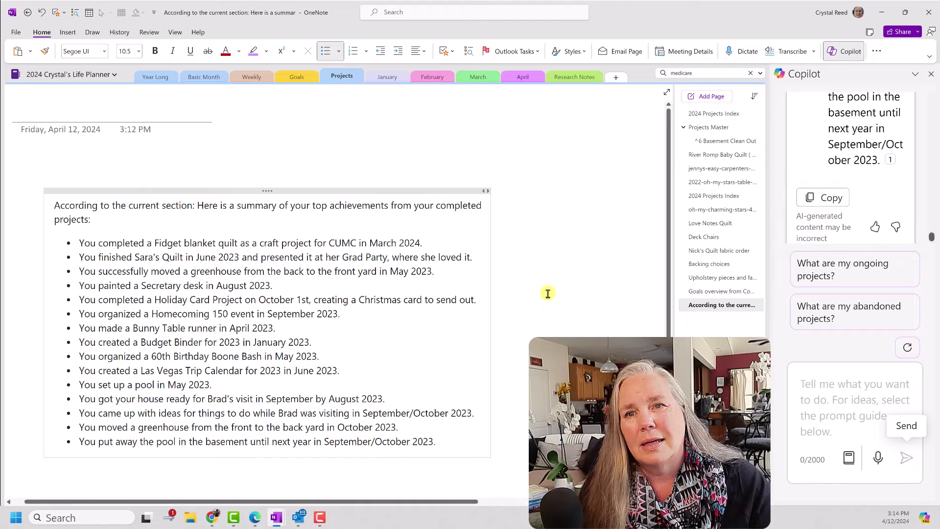
click(889, 162)
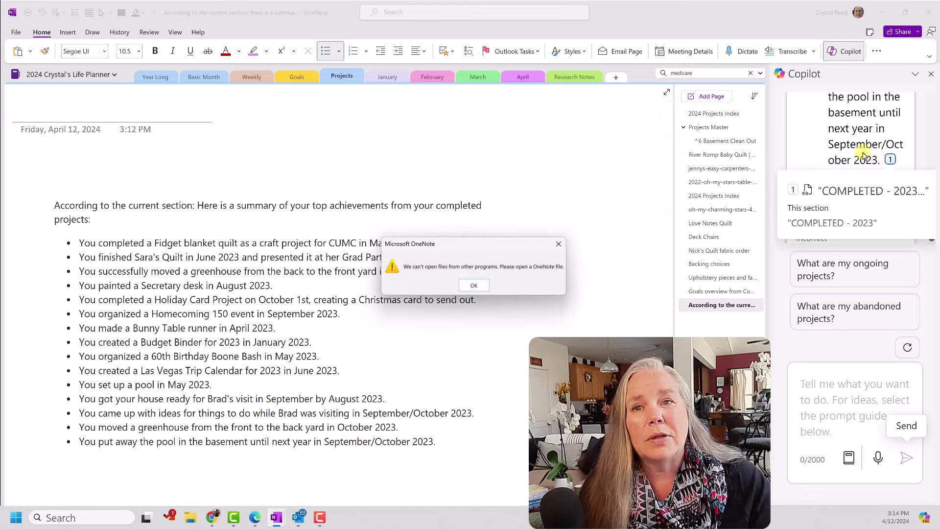
click(890, 159)
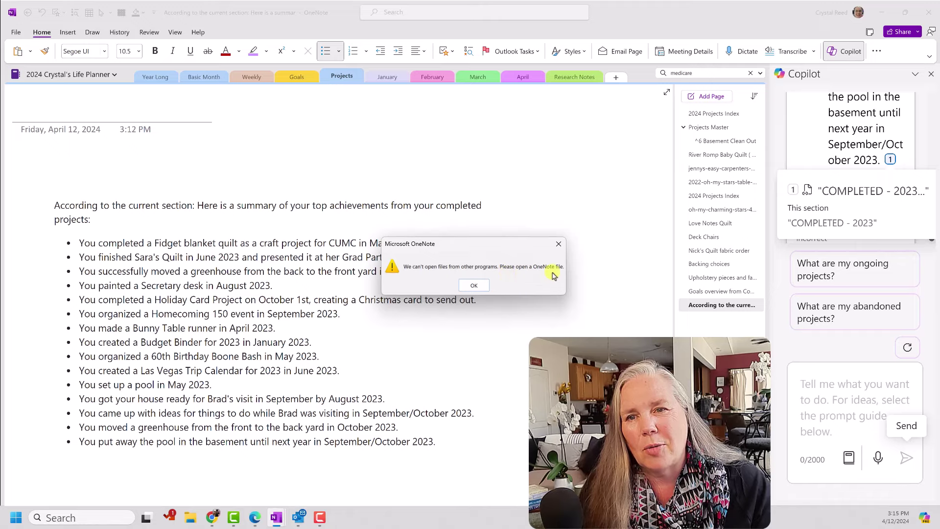
click(559, 244)
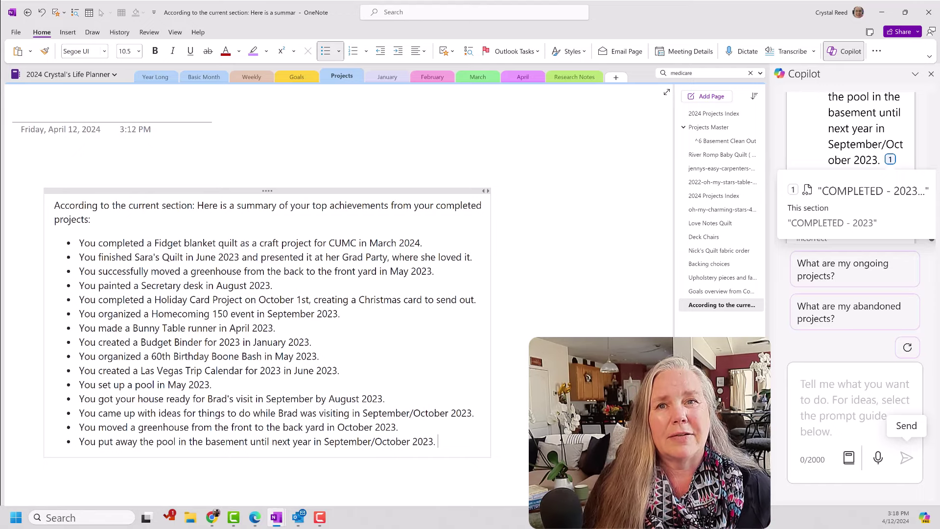
key(alt+Tab)
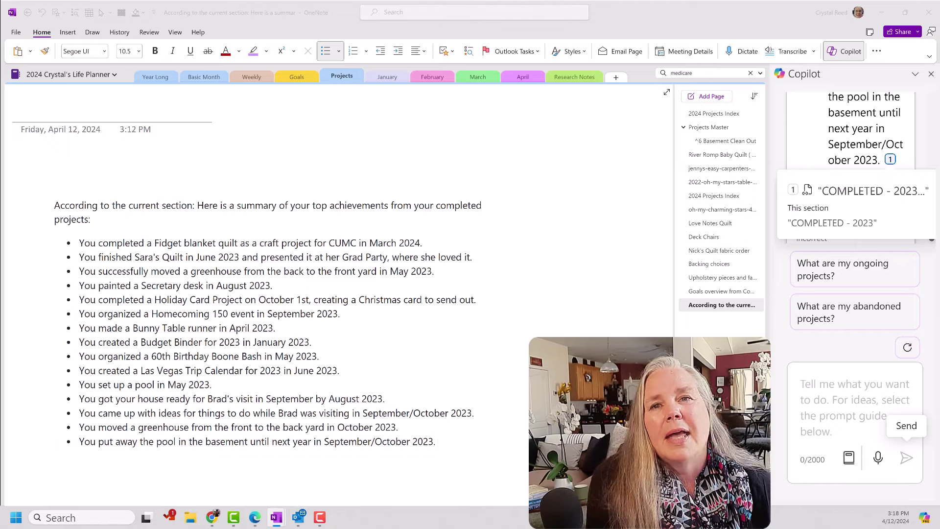